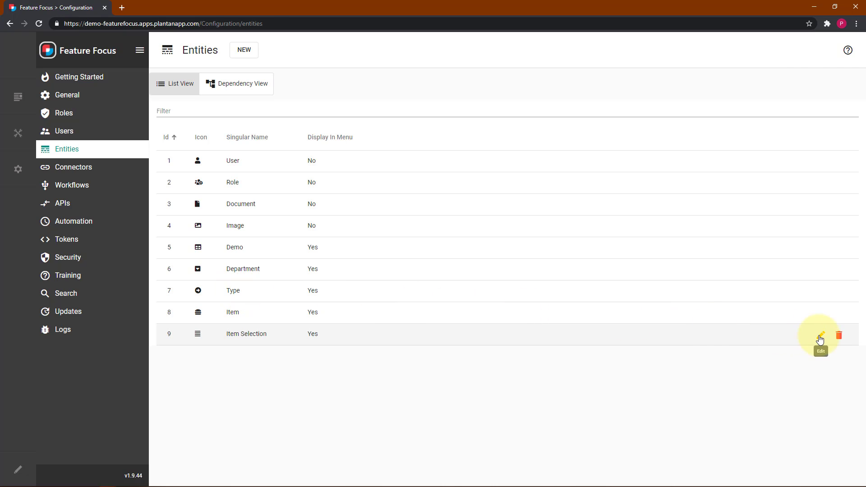
# Open the Item Selection entity for editing and examine its built-in and custom properties.
pyautogui.click(821, 336)
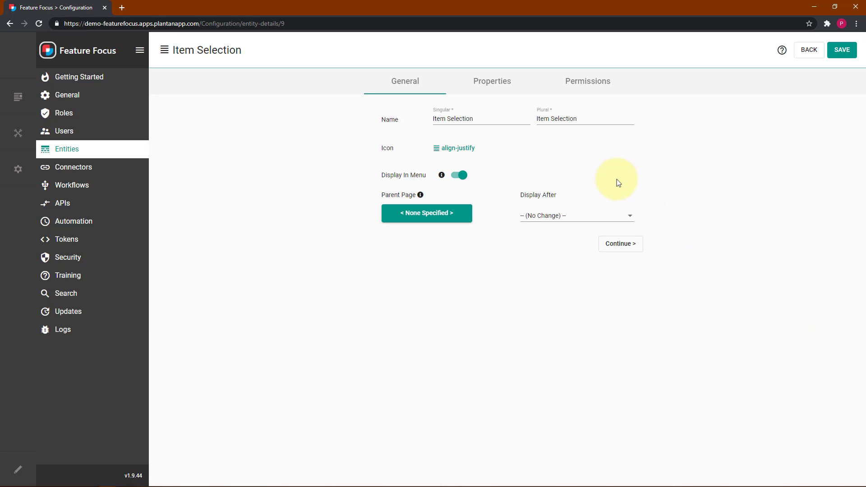
pyautogui.click(493, 85)
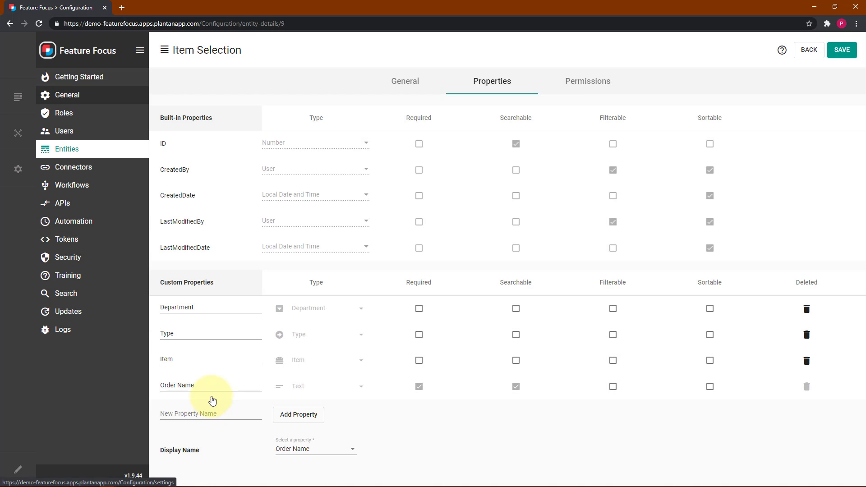
# Return to the site's home page and review the Departments, Types, Items and Item Selection lists.
pyautogui.click(47, 51)
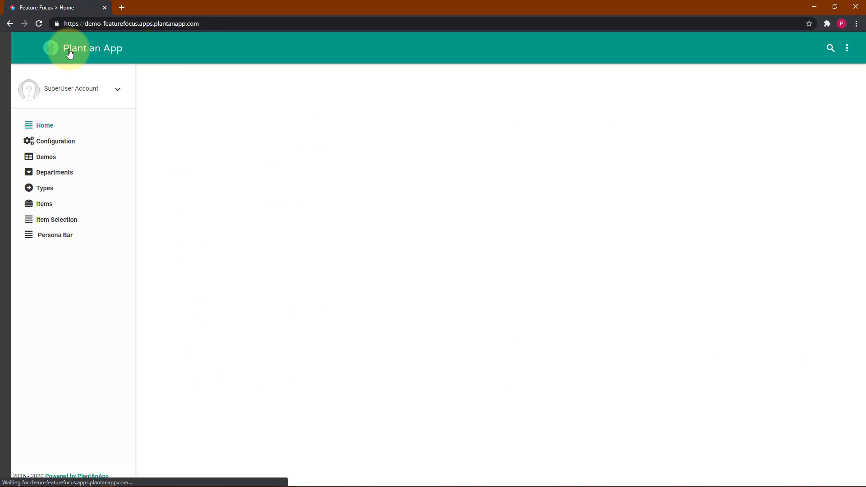
pyautogui.click(48, 177)
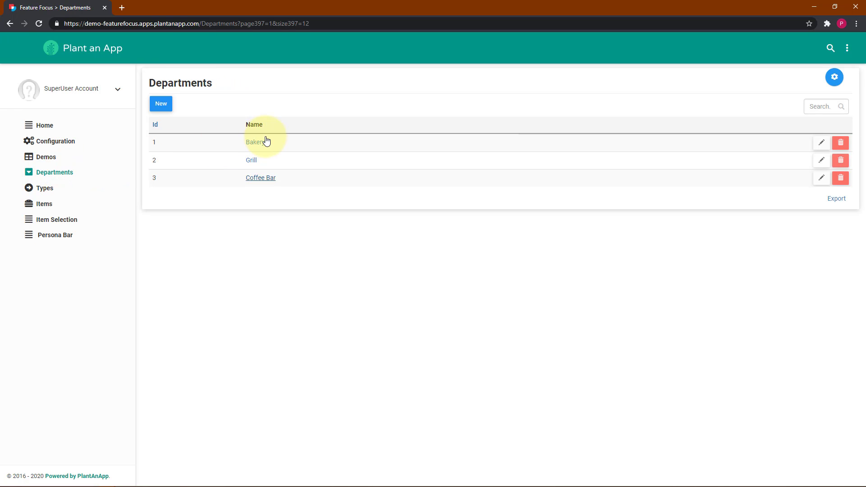
pyautogui.click(41, 188)
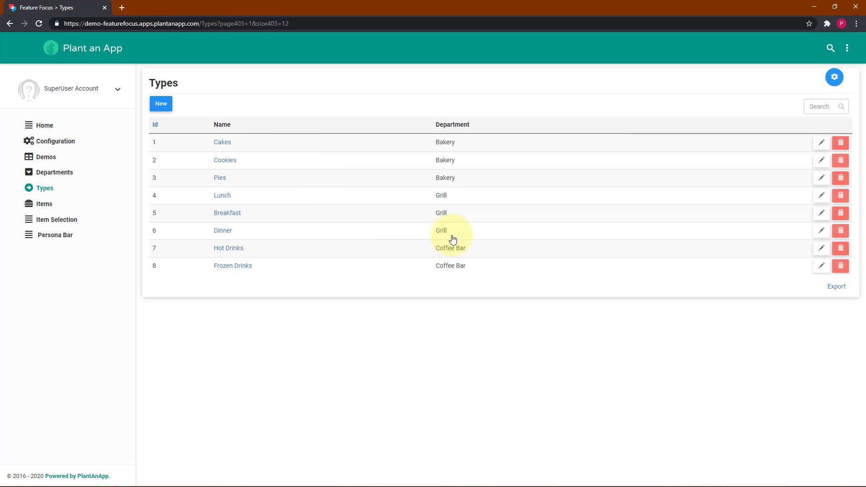
pyautogui.click(43, 205)
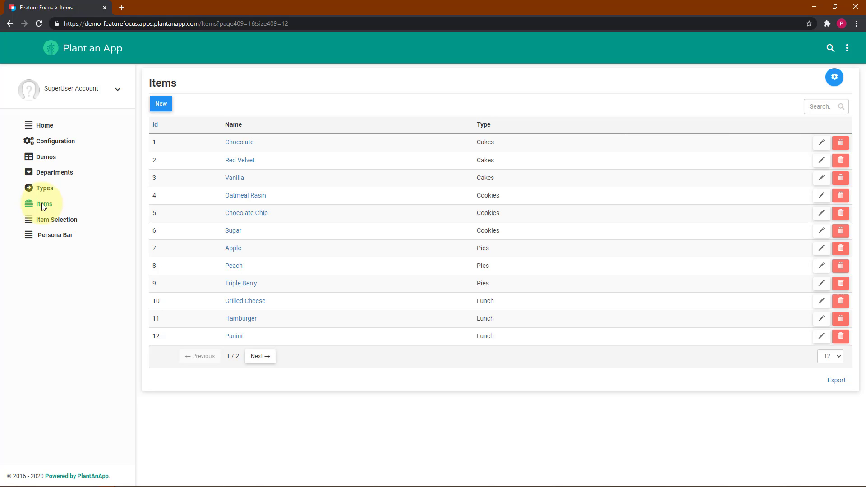
pyautogui.click(62, 224)
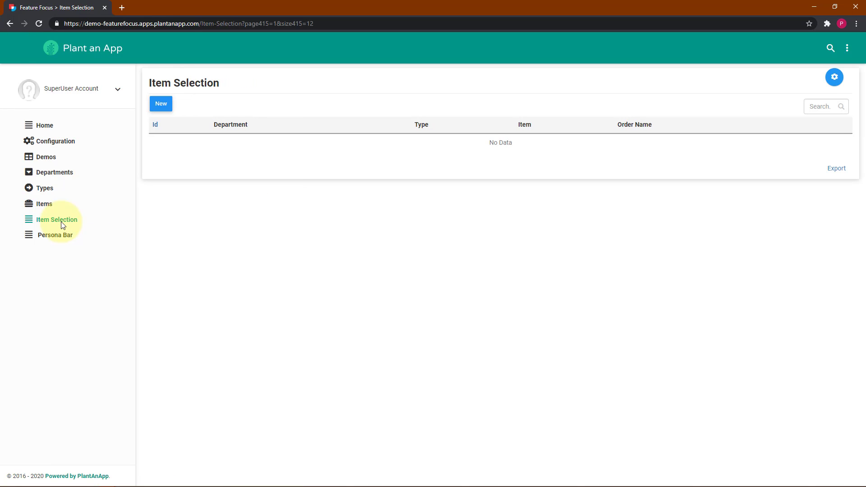
# Start a new item selection, choose Bakery as the Department, and examine the options offered for Type.
pyautogui.click(159, 107)
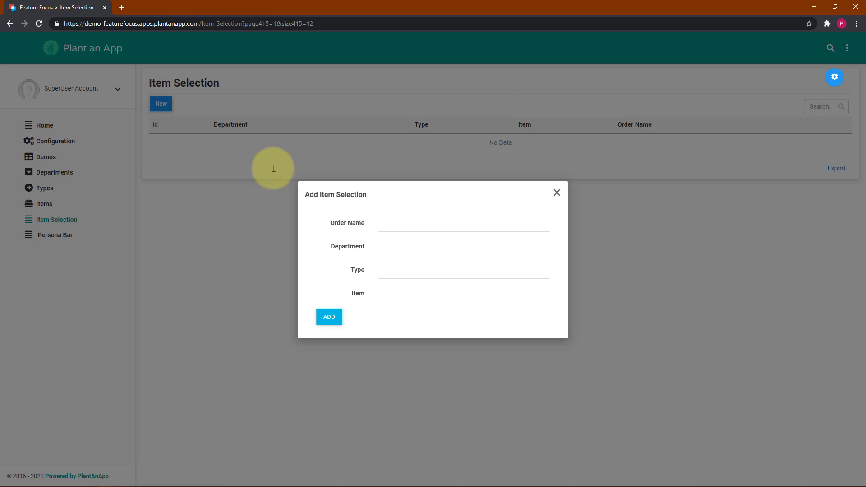
pyautogui.click(422, 249)
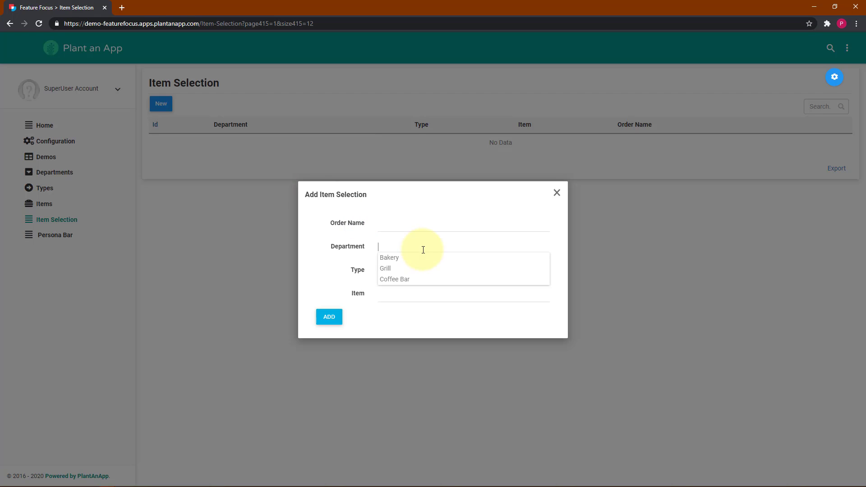
pyautogui.click(392, 262)
pyautogui.click(396, 271)
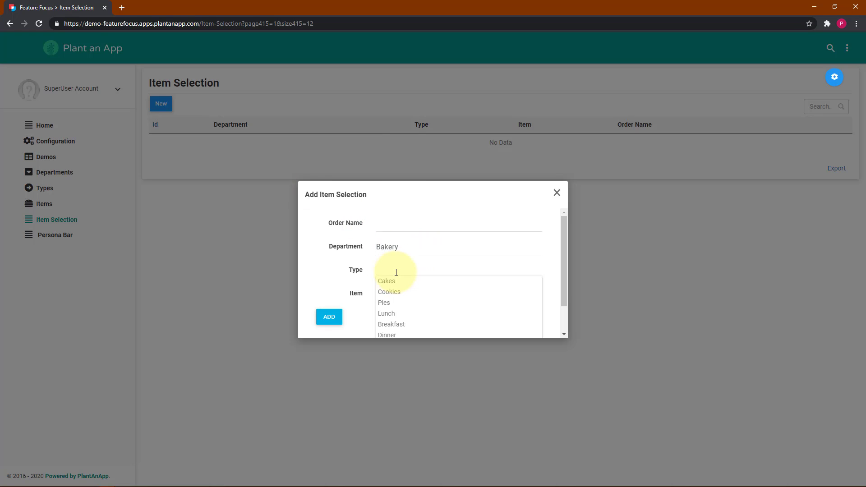
pyautogui.scroll(-1, 396, 272)
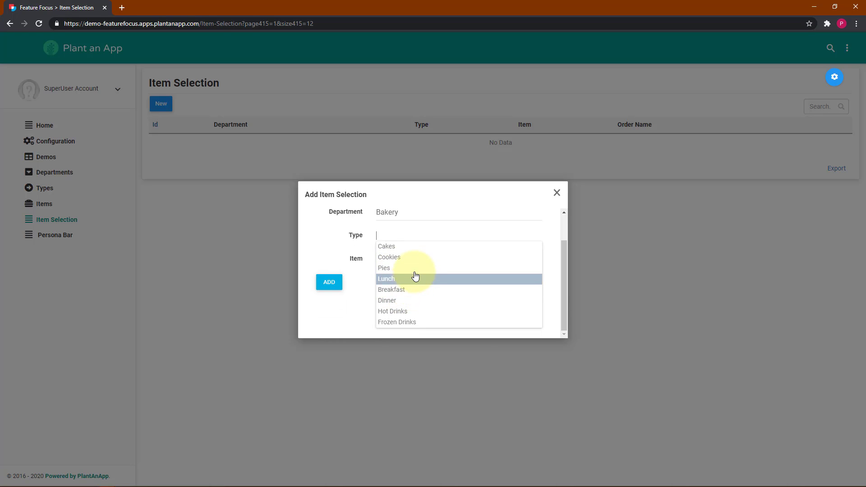
pyautogui.click(423, 249)
# Examine all options offered for Item in the new item selection and close the form without adding it.
pyautogui.click(392, 295)
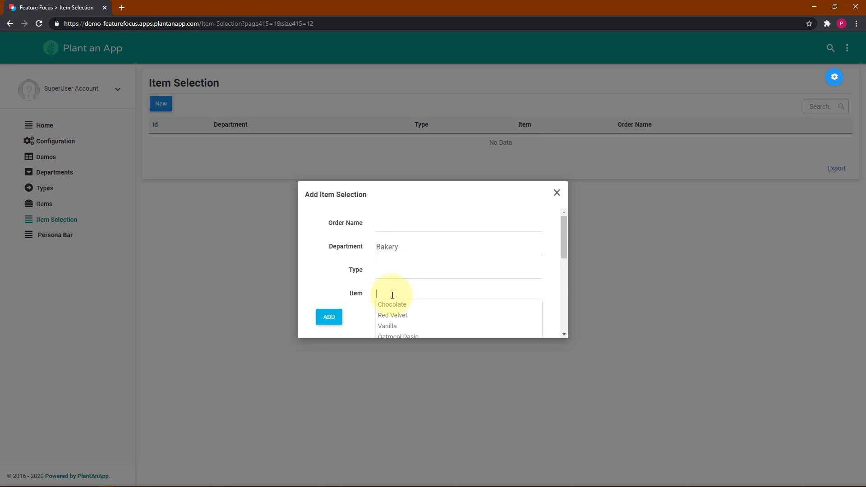
pyautogui.scroll(-5, 392, 296)
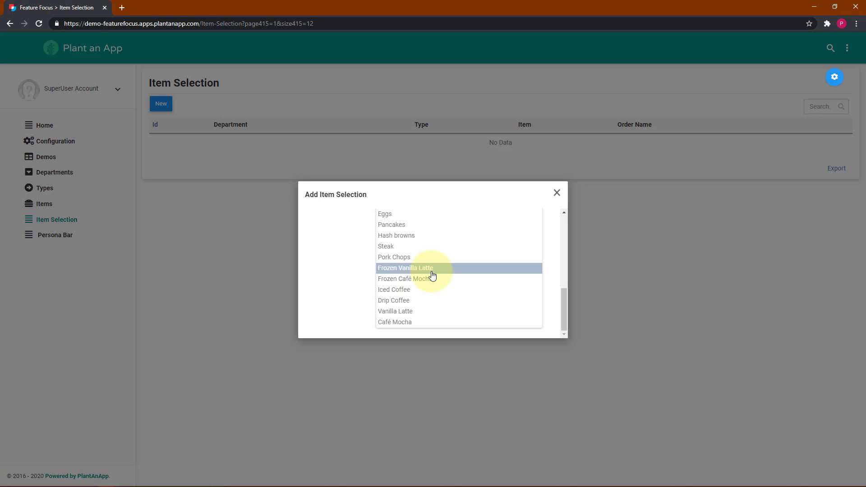
pyautogui.scroll(5, 432, 275)
pyautogui.scroll(2, 433, 273)
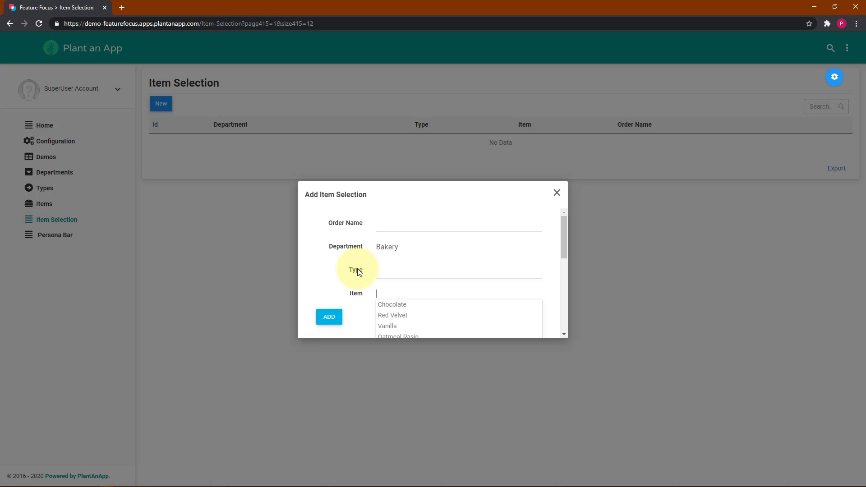
pyautogui.click(557, 193)
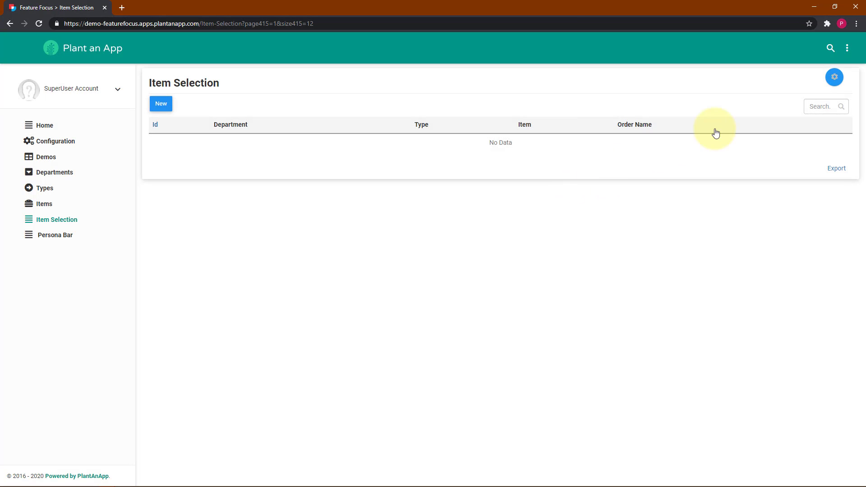
# Open the Item Selection form's settings and examine the Department field's data source query.
pyautogui.click(835, 82)
pyautogui.click(736, 140)
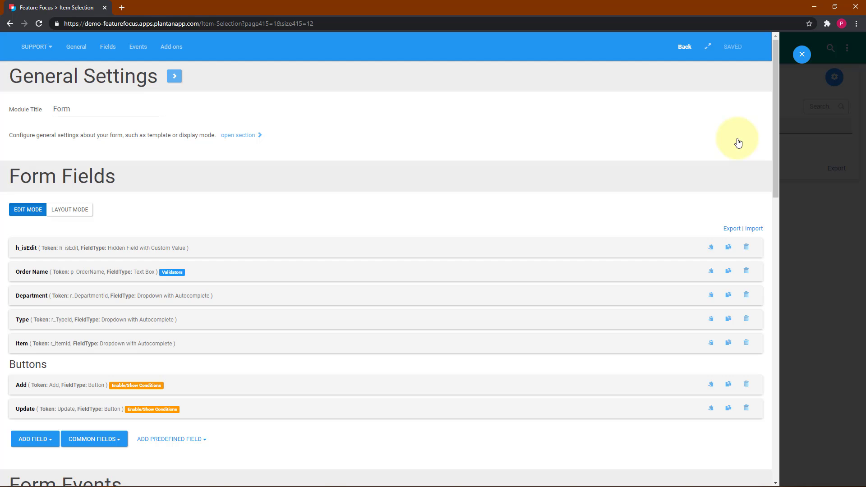
pyautogui.click(38, 300)
pyautogui.scroll(-10, 36, 298)
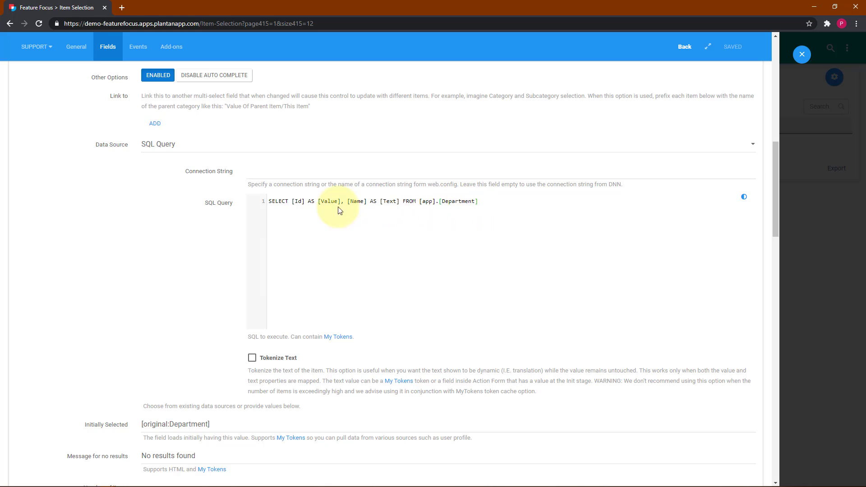
pyautogui.scroll(6, 126, 212)
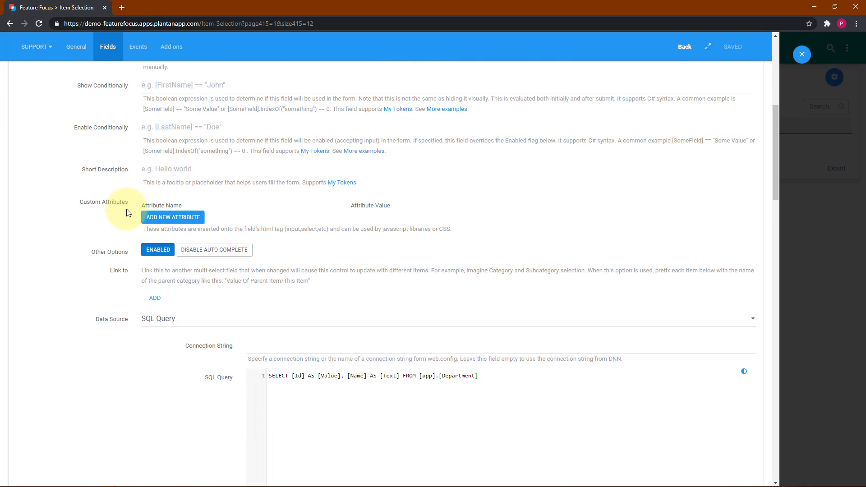
pyautogui.click(55, 109)
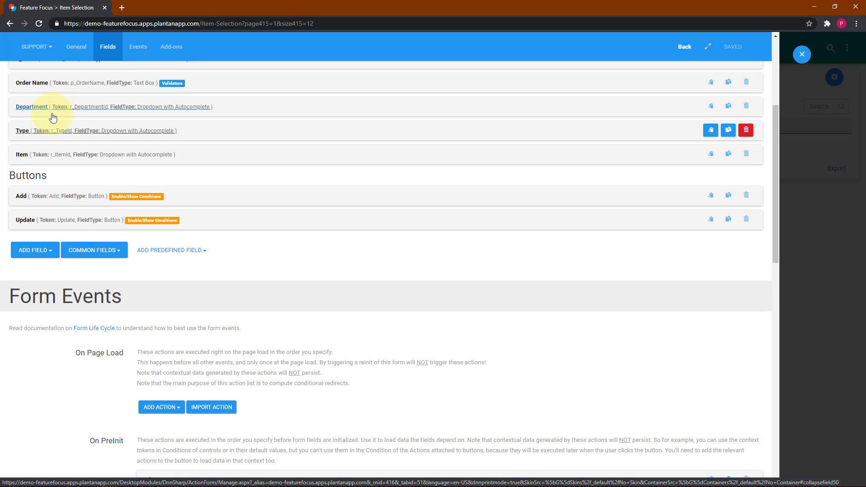
# Link the form's Type field to r_DepartmentId.
pyautogui.click(49, 136)
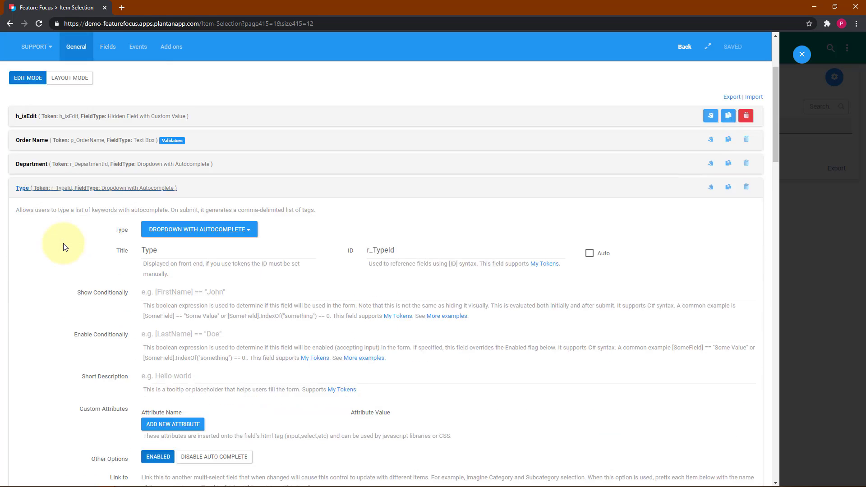
pyautogui.scroll(-6, 62, 245)
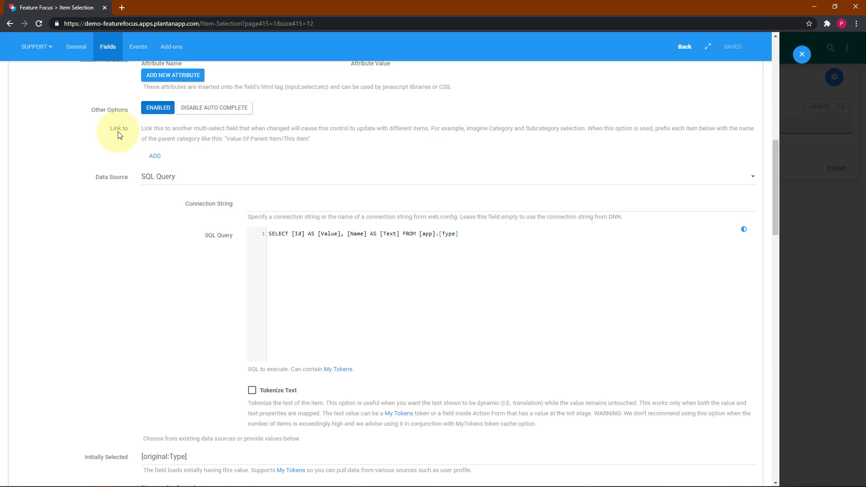
pyautogui.click(155, 158)
pyautogui.click(155, 141)
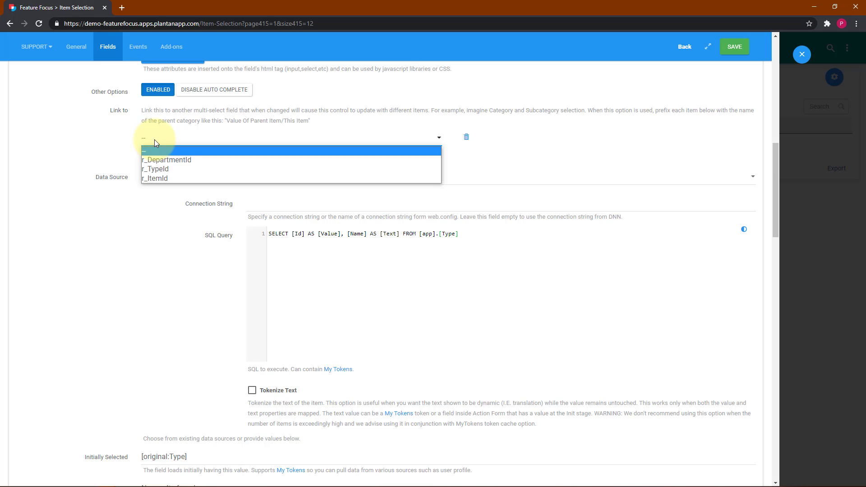
pyautogui.press('Down')
pyautogui.click(155, 160)
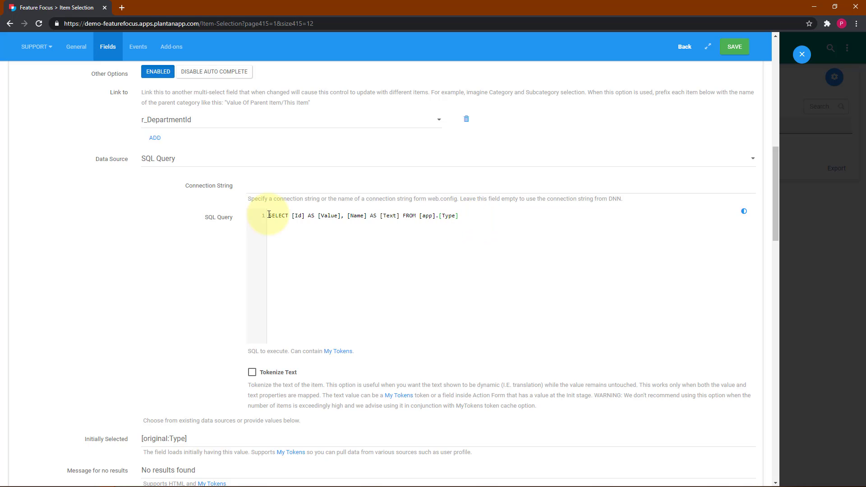
# Copy the Type field's SQL query, save the form, and close its settings.
pyautogui.moveTo(268, 215); pyautogui.dragTo(473, 218)
pyautogui.hotkey('ctrl', 'c')
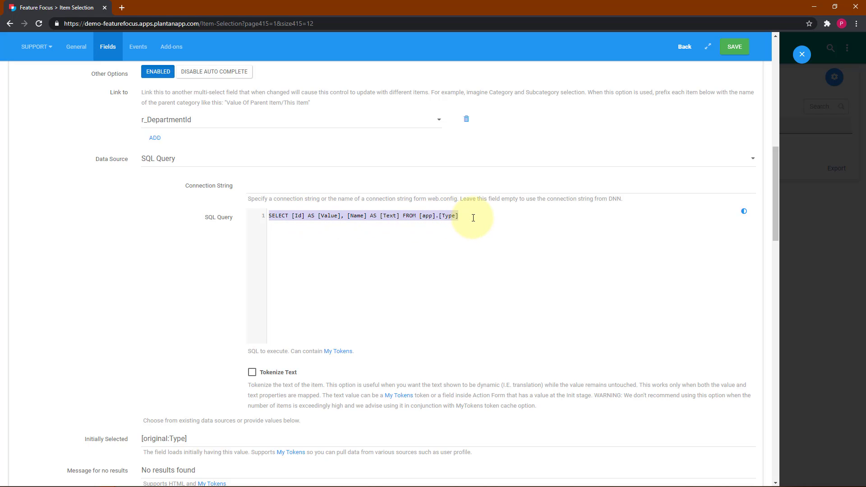
pyautogui.click(735, 49)
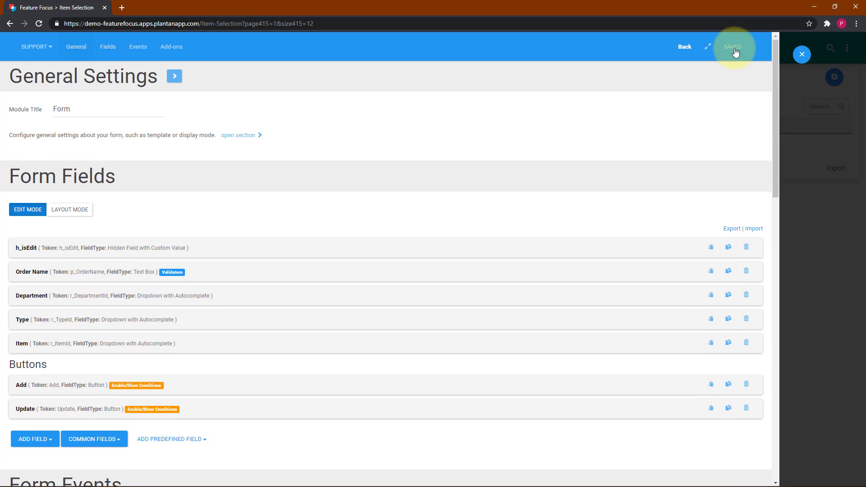
pyautogui.click(802, 54)
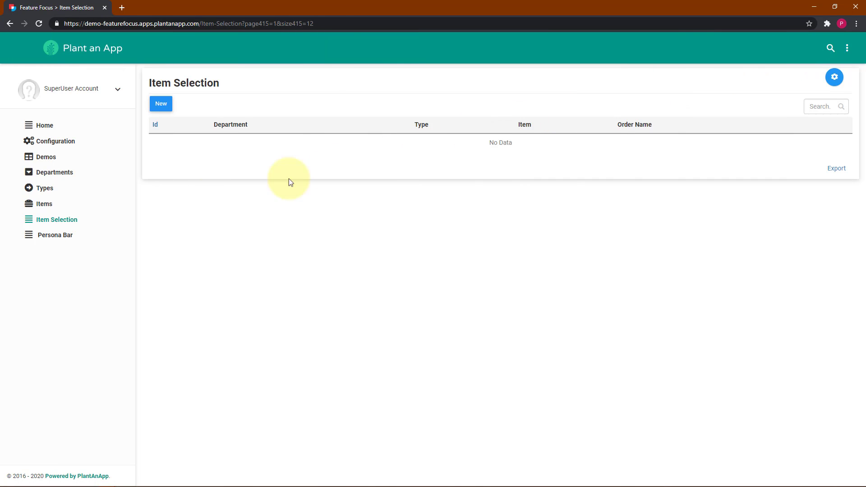
# Run the copied query as SELECT * FROM [app].[Type] in the SQL Console, examine the Department column, and close the console.
pyautogui.click(48, 241)
pyautogui.moveTo(18, 173)
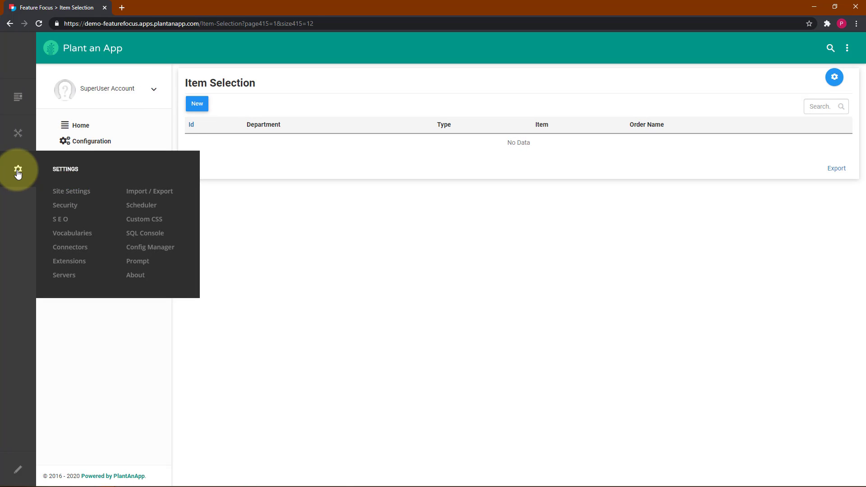
pyautogui.click(145, 234)
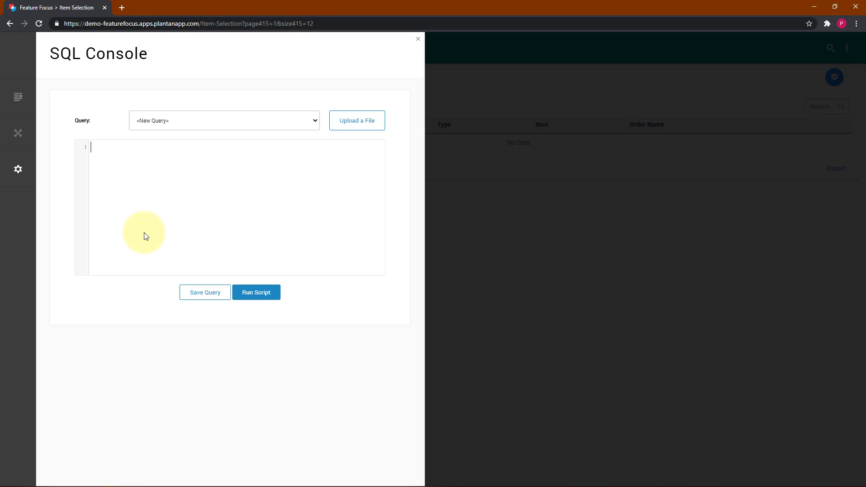
pyautogui.hotkey('ctrl', 'v')
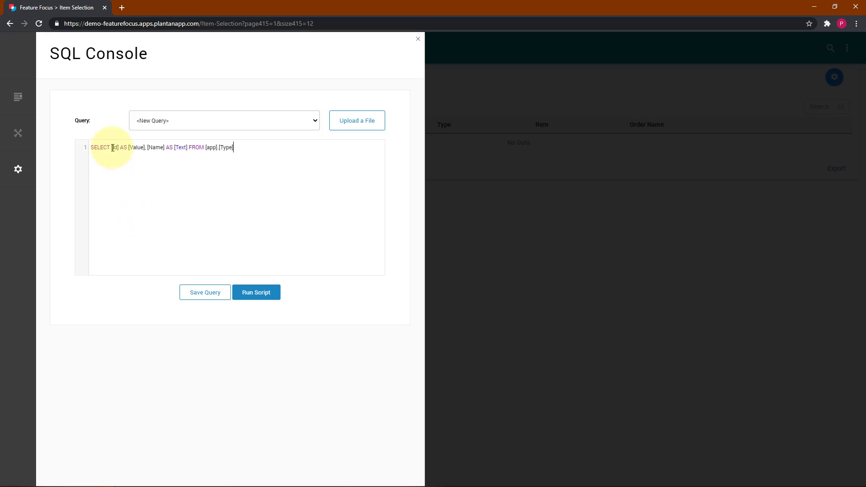
pyautogui.moveTo(111, 147); pyautogui.dragTo(190, 147)
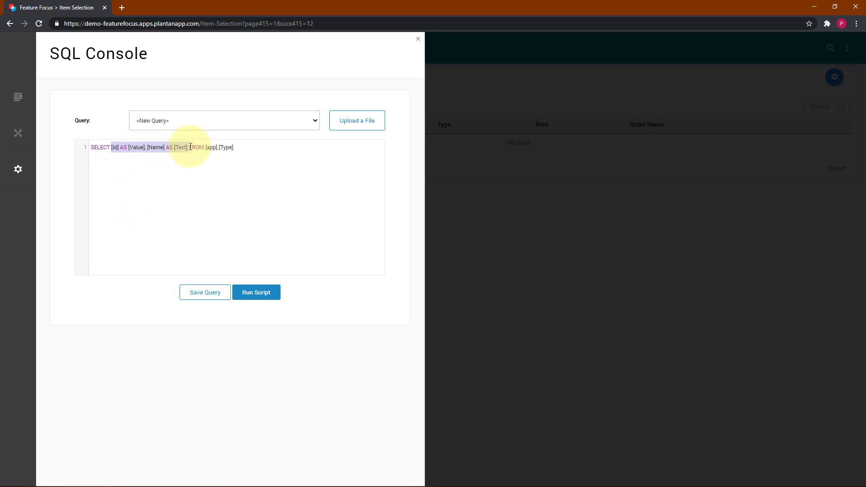
pyautogui.write('*')
pyautogui.click(251, 293)
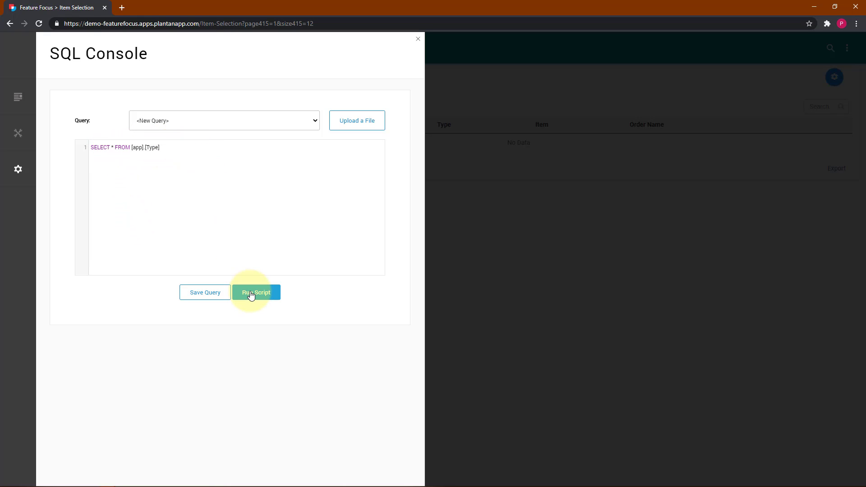
pyautogui.scroll(-1, 251, 294)
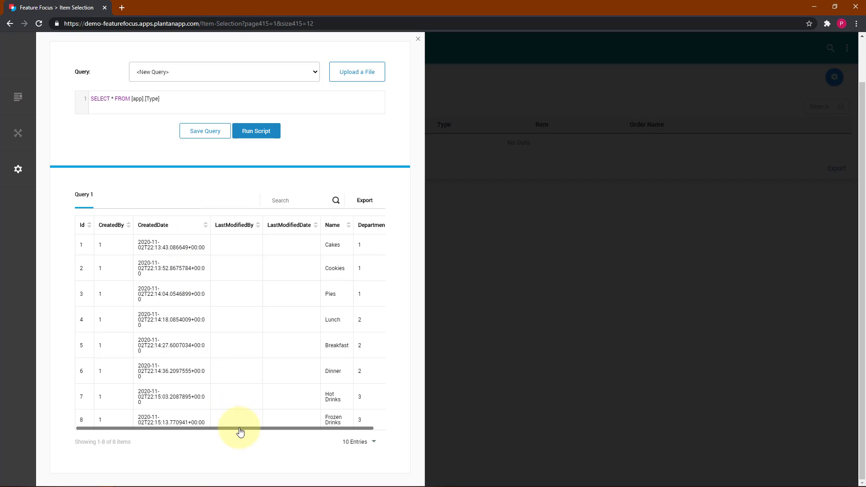
pyautogui.moveTo(241, 432); pyautogui.dragTo(262, 434)
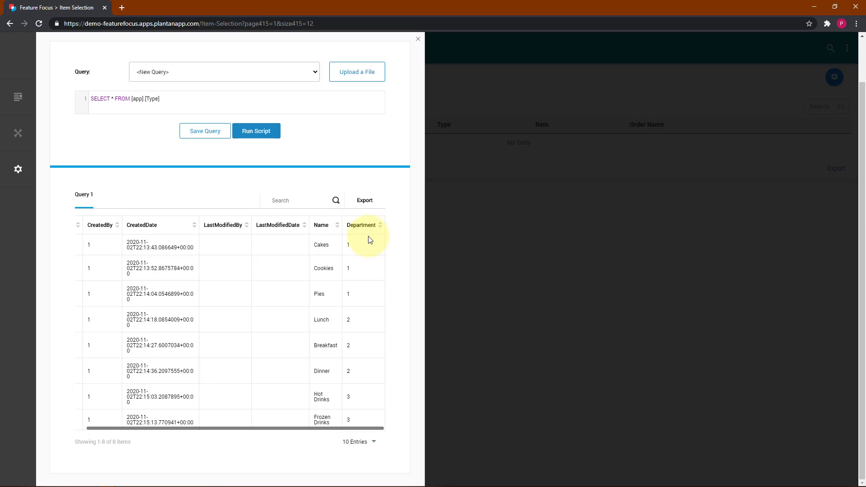
pyautogui.click(418, 39)
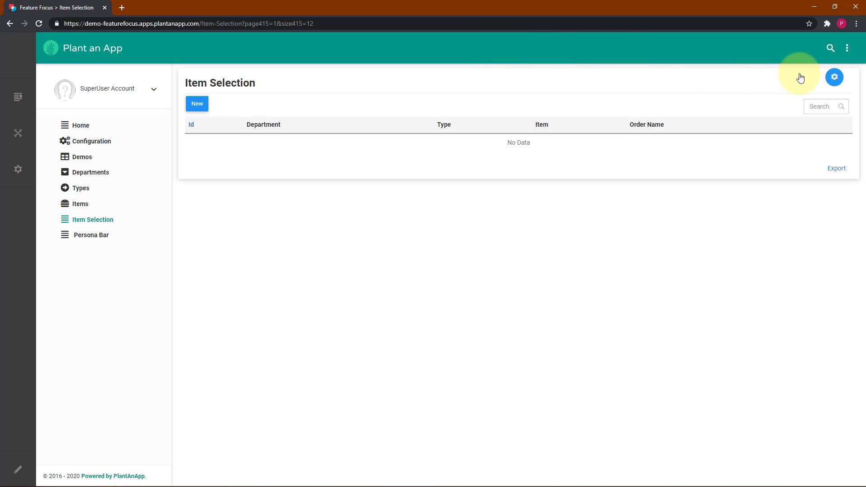
# In the form settings, alias the Type field's query table as t and add WHERE t.[Department] = '[]' on a second line.
pyautogui.click(834, 77)
pyautogui.click(727, 143)
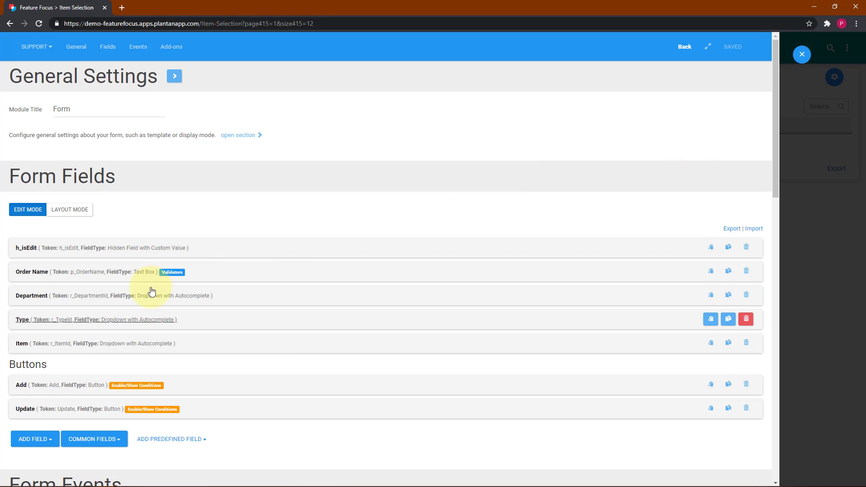
pyautogui.click(23, 320)
pyautogui.scroll(-5, 25, 323)
pyautogui.scroll(-4, 25, 324)
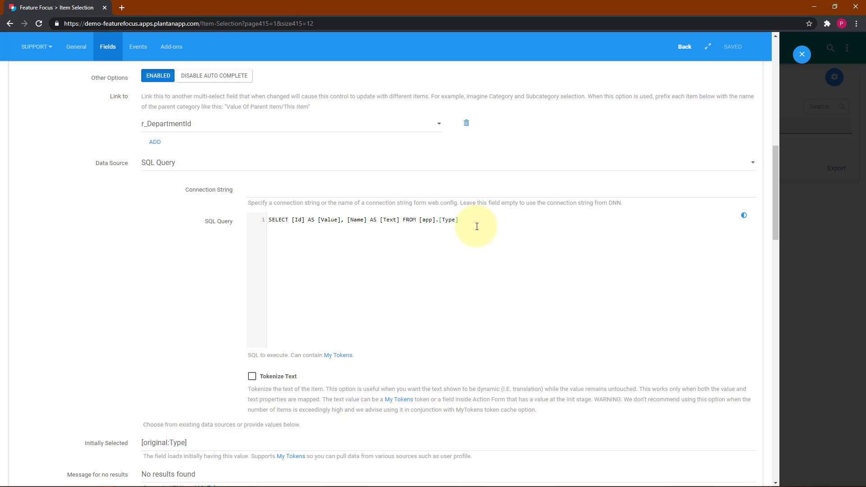
pyautogui.write('t')
pyautogui.press('Return')
pyautogui.write("WHERE t.[Department] = '[")
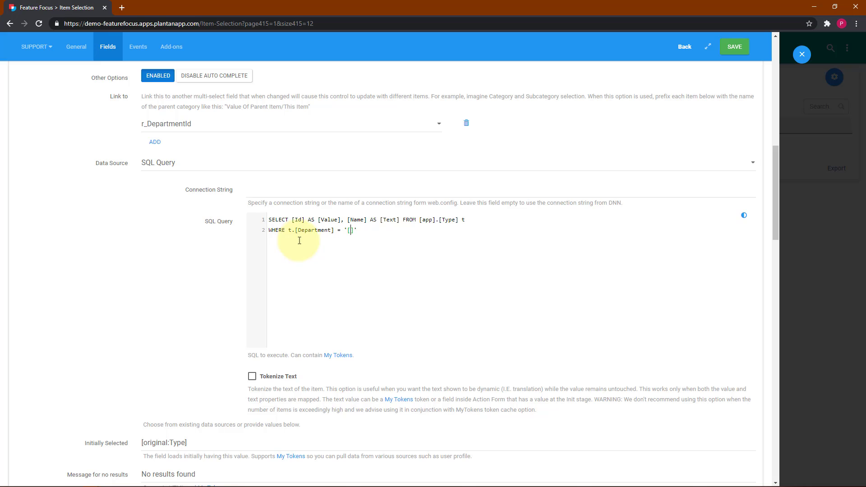
# Copy the Department field's ID and insert r_DepartmentId between the brackets in the Type field's SQL query.
pyautogui.click(347, 231)
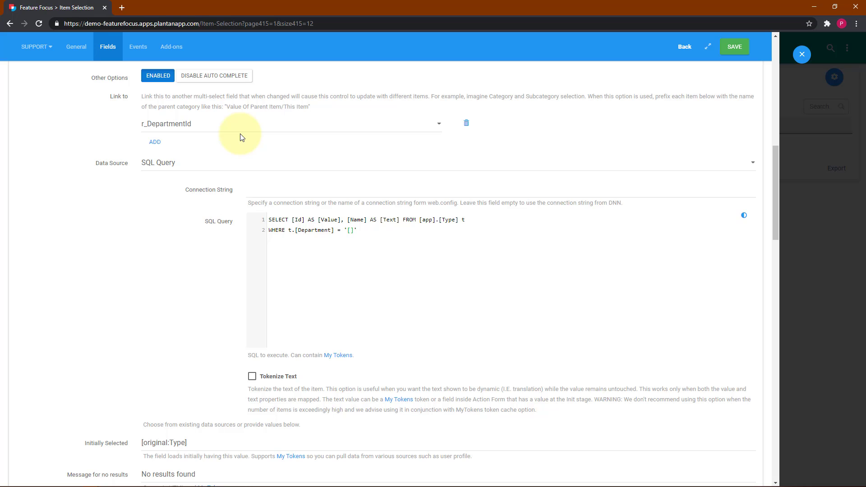
pyautogui.scroll(9, 241, 135)
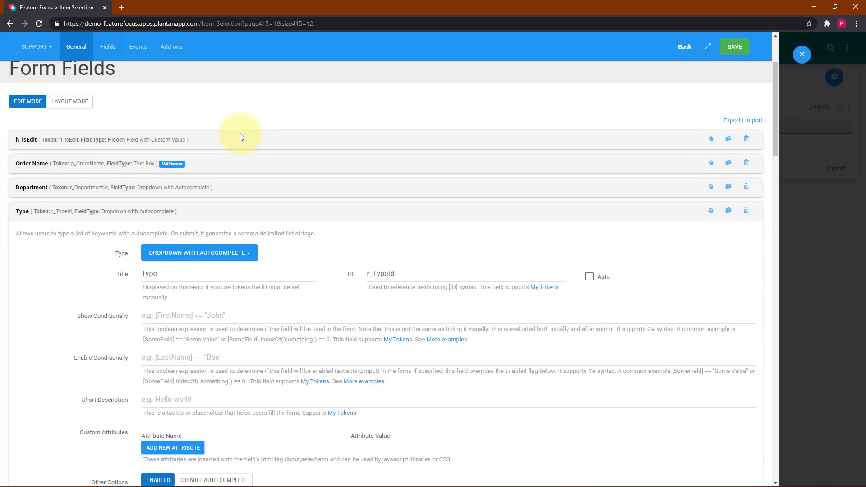
pyautogui.scroll(-1, 240, 134)
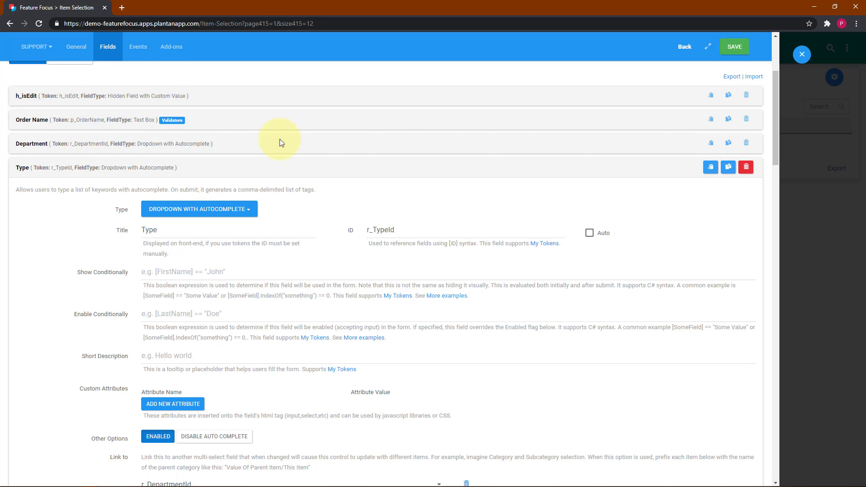
pyautogui.click(711, 144)
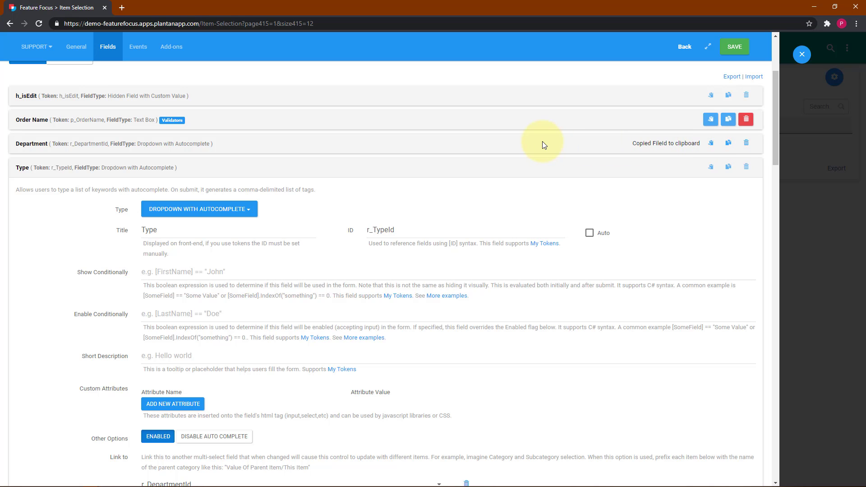
pyautogui.scroll(-3, 542, 143)
pyautogui.scroll(-5, 542, 143)
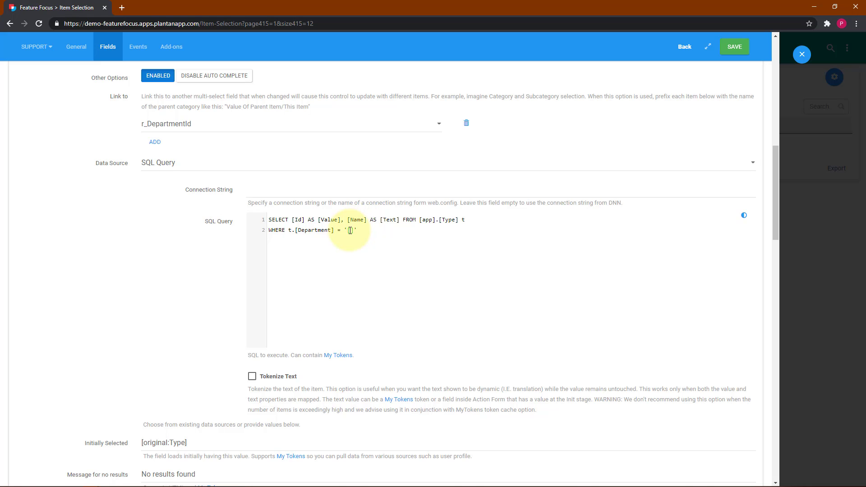
pyautogui.hotkey('ctrl', 'v')
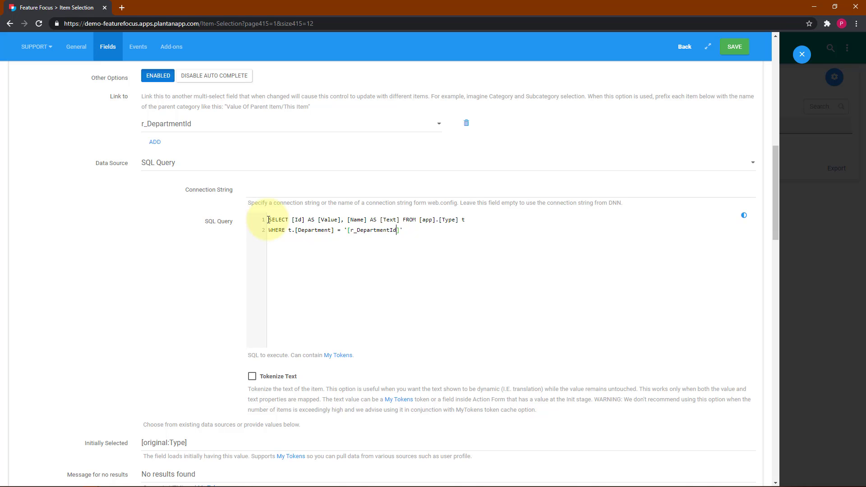
# Copy the full two-line Type query, save the form, and close its settings.
pyautogui.moveTo(270, 220); pyautogui.dragTo(421, 241)
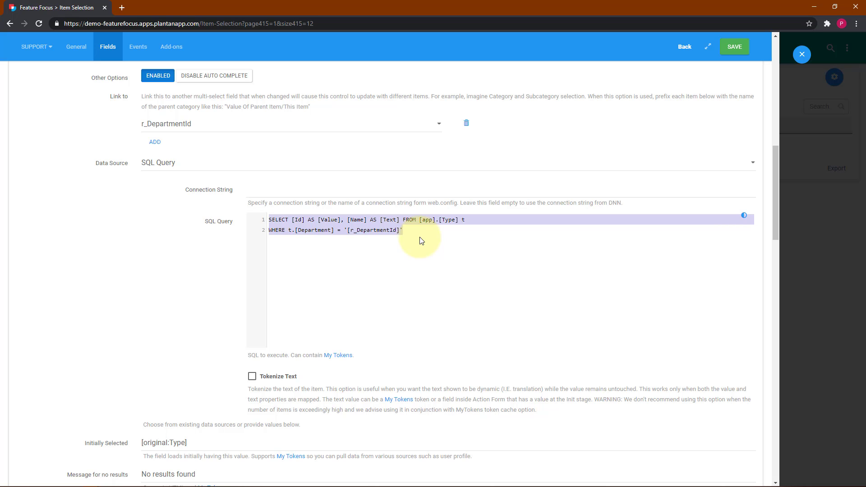
pyautogui.click(733, 49)
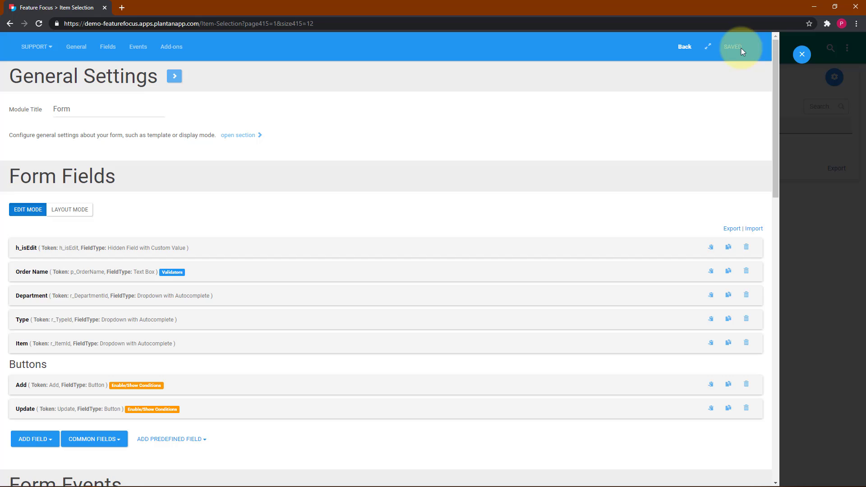
pyautogui.click(804, 55)
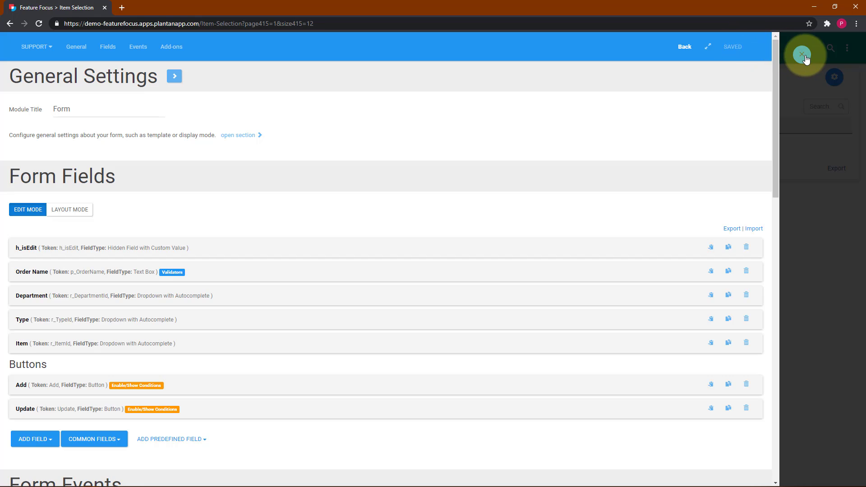
# Open the SQL Console and replace its existing query with the copied Type query.
pyautogui.moveTo(17, 171)
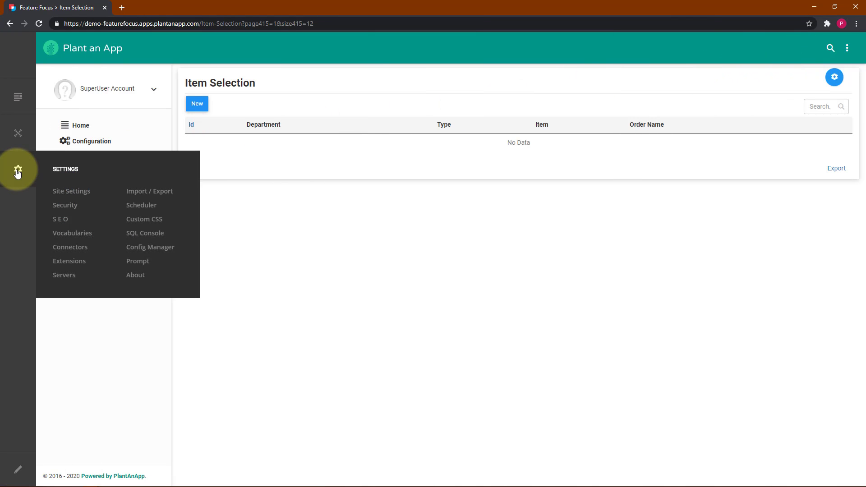
pyautogui.click(138, 234)
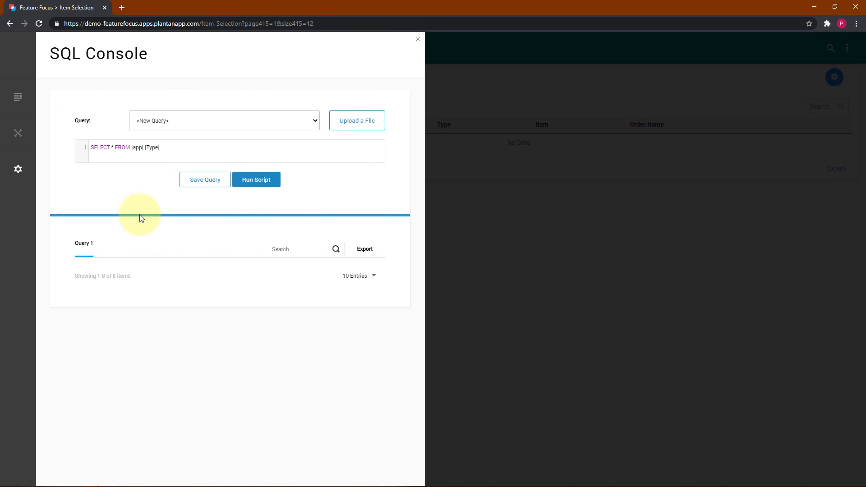
pyautogui.tripleClick(149, 146)
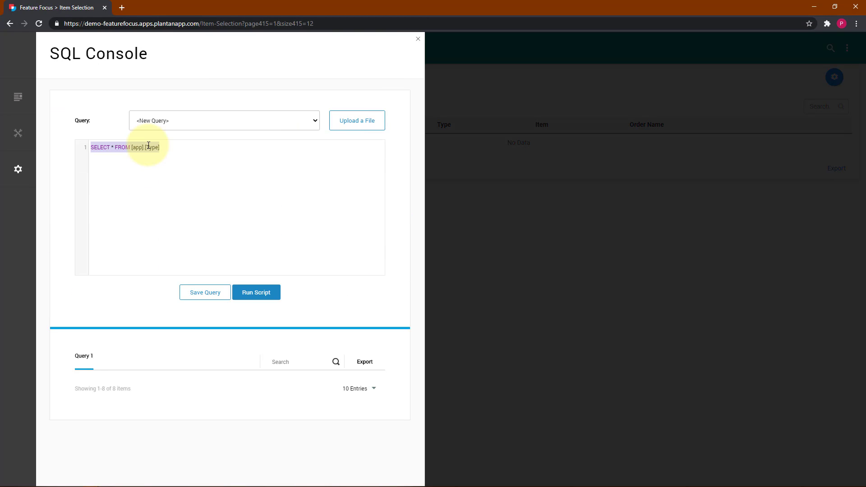
pyautogui.hotkey('ctrl', 'v')
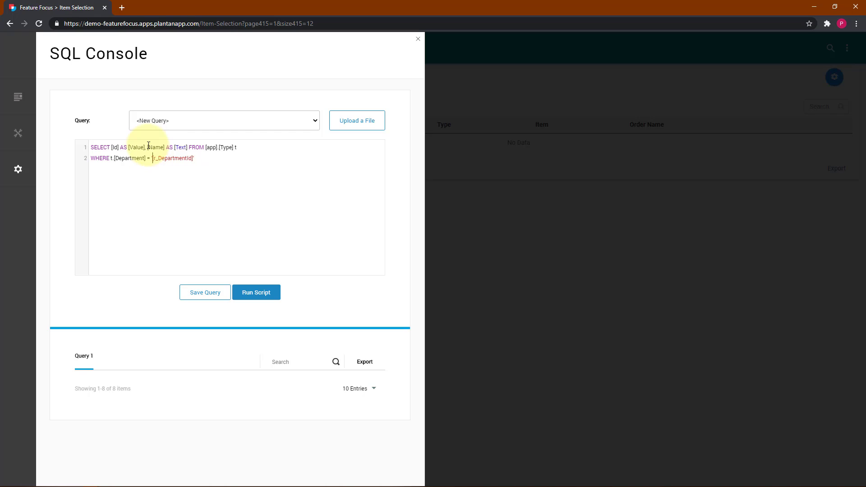
# Replace the [r_DepartmentId] token with 1, run the script to check the returned types, and close the console.
pyautogui.moveTo(153, 158); pyautogui.dragTo(183, 162)
pyautogui.hotkey('shift', 'Right')
pyautogui.hotkey('shift', 'Right')
pyautogui.hotkey('shift', 'Right')
pyautogui.hotkey('shift', 'Right')
pyautogui.hotkey('shift', 'Right')
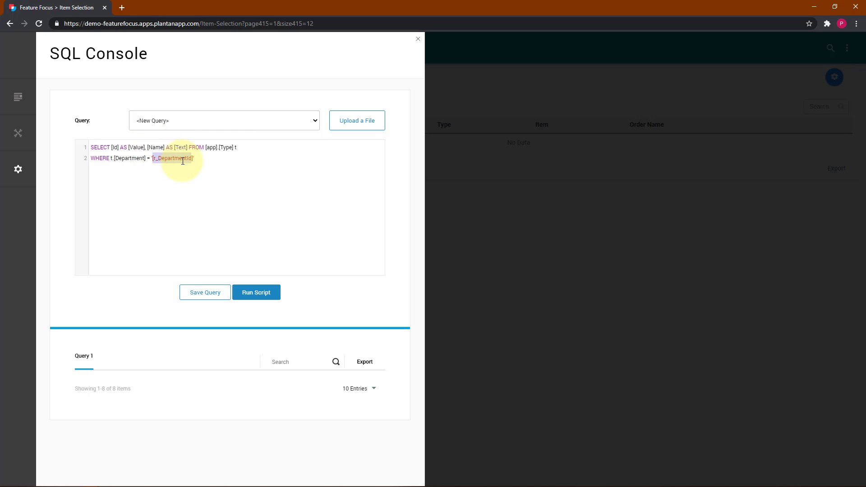
pyautogui.hotkey('shift', 'Right')
pyautogui.write('1')
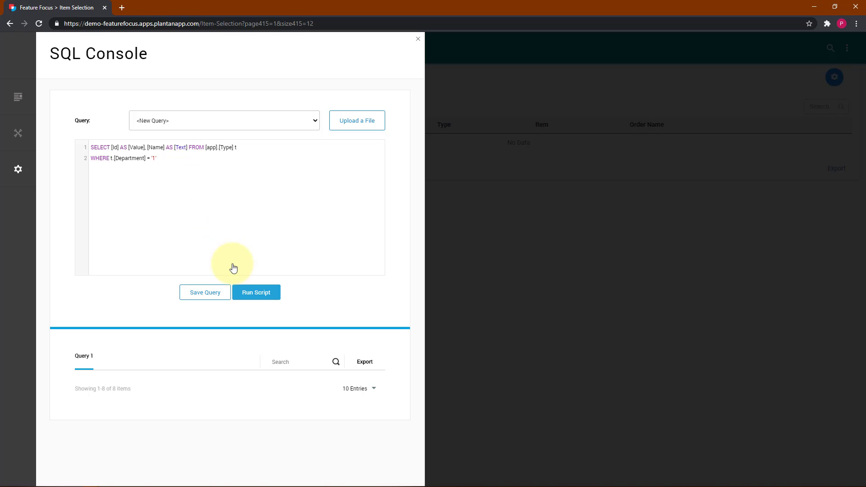
pyautogui.click(246, 292)
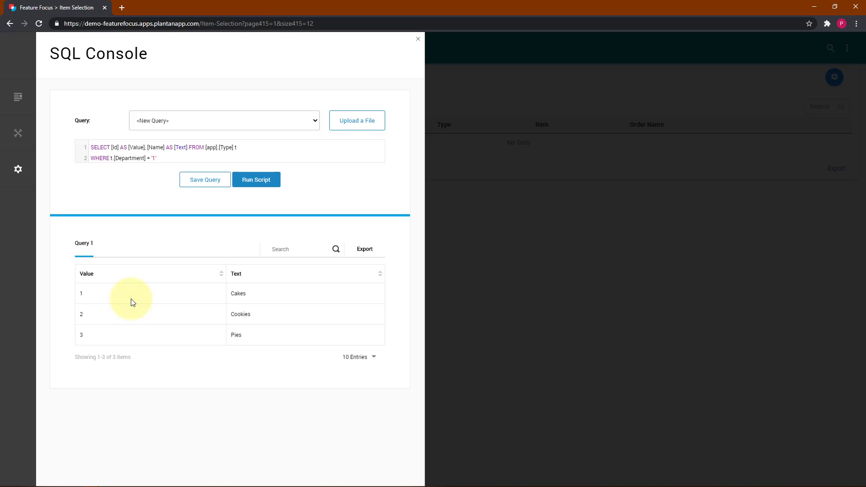
pyautogui.click(419, 39)
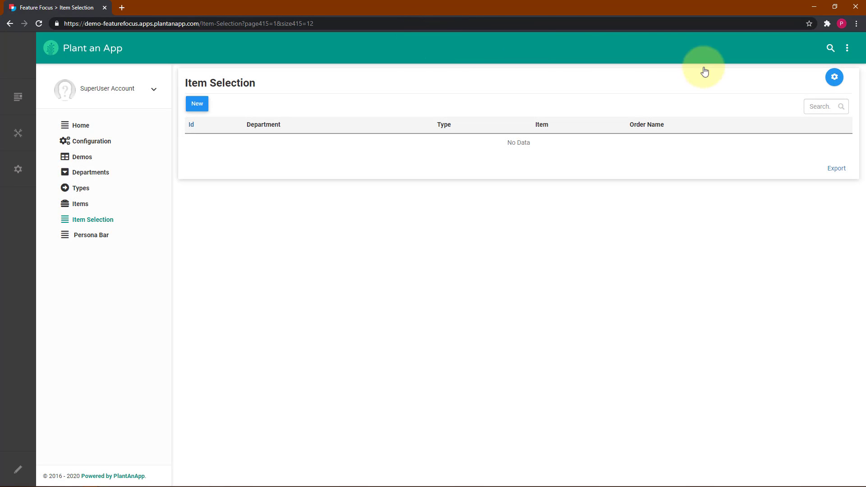
# In the form settings, alias the Item field's query table as i and add WHERE i.Type = '[]' on a second line.
pyautogui.click(834, 78)
pyautogui.click(727, 141)
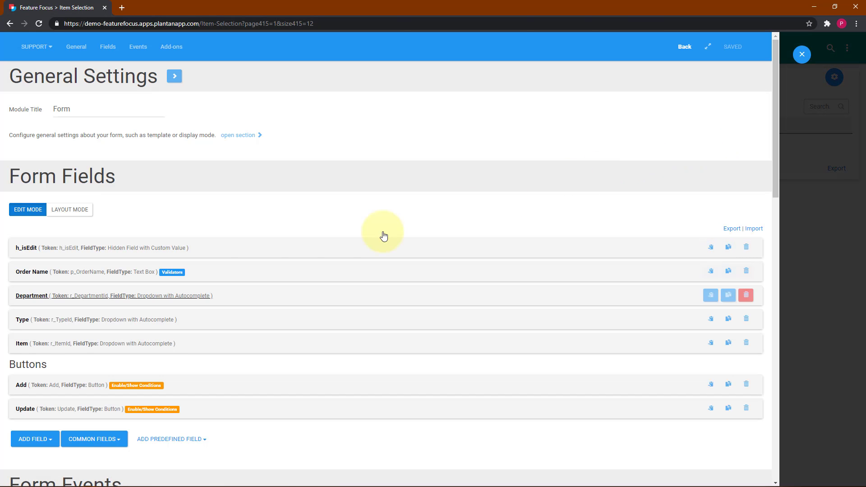
pyautogui.click(44, 324)
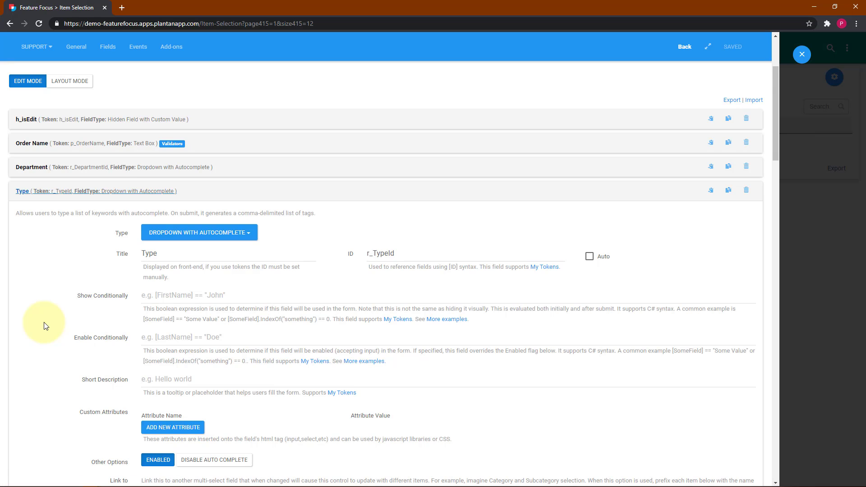
pyautogui.scroll(-9, 44, 326)
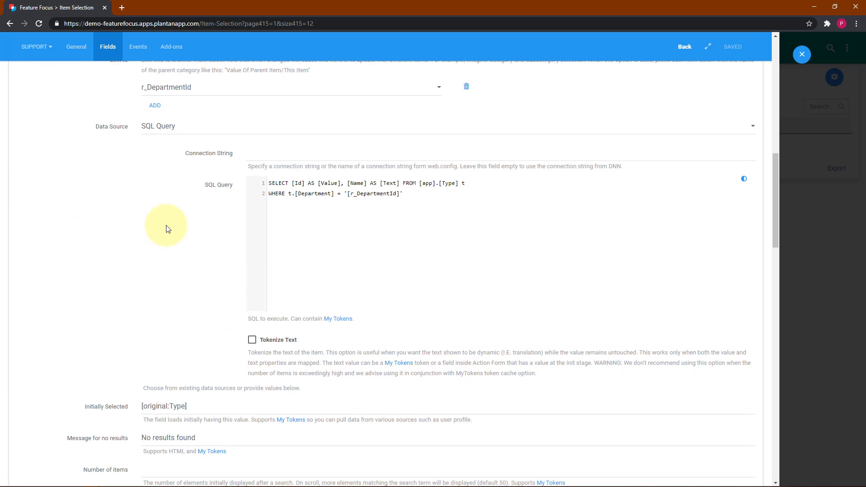
pyautogui.scroll(-10, 166, 228)
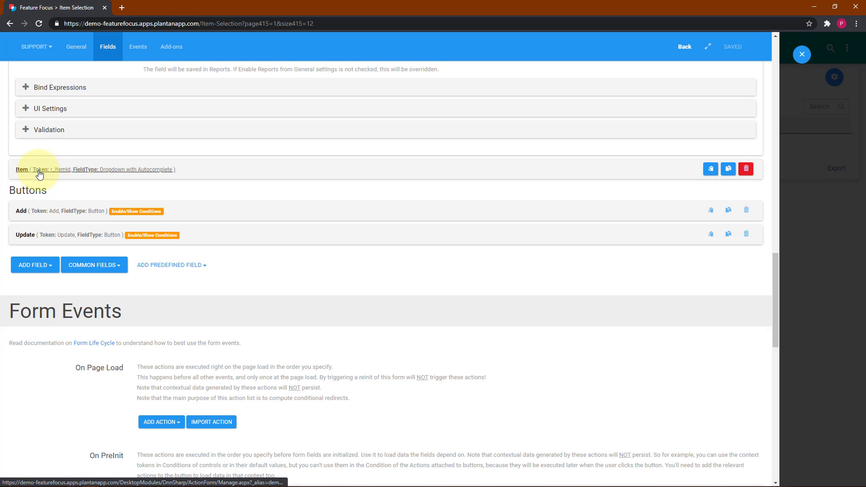
pyautogui.click(39, 174)
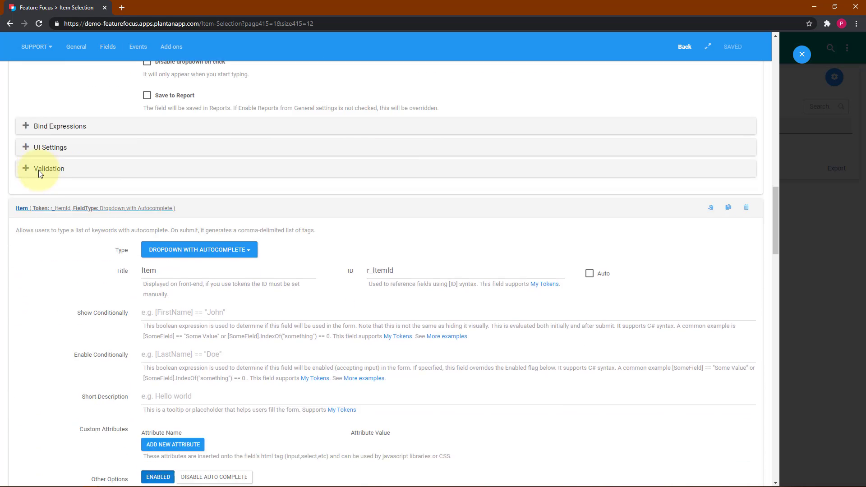
pyautogui.scroll(-9, 39, 173)
pyautogui.click(463, 192)
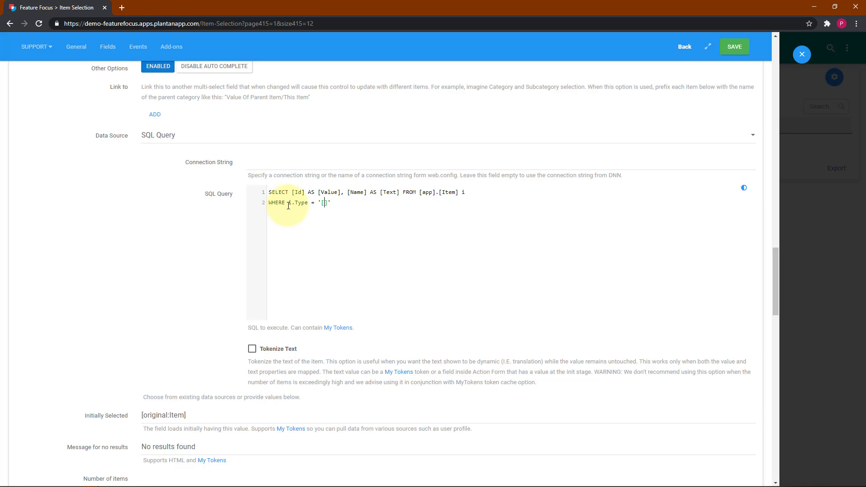
# Copy the Type field's ID and insert r_TypeId between the brackets in the Item field's SQL query.
pyautogui.scroll(20, 288, 206)
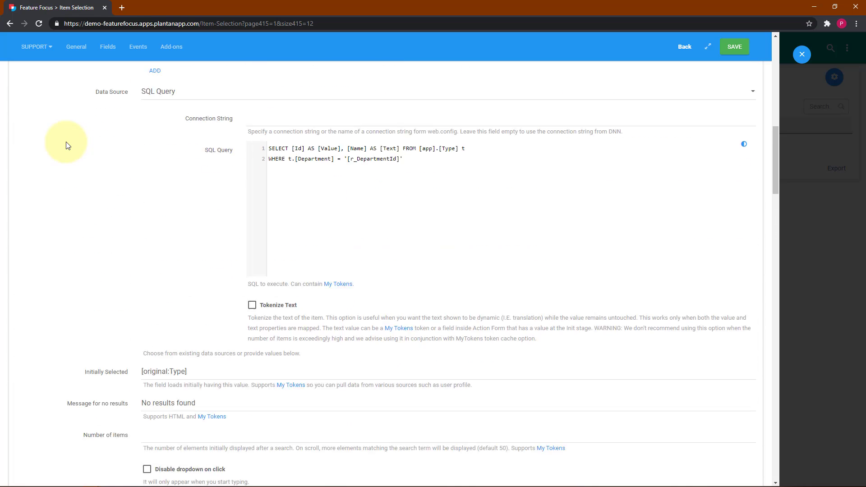
pyautogui.scroll(10, 66, 141)
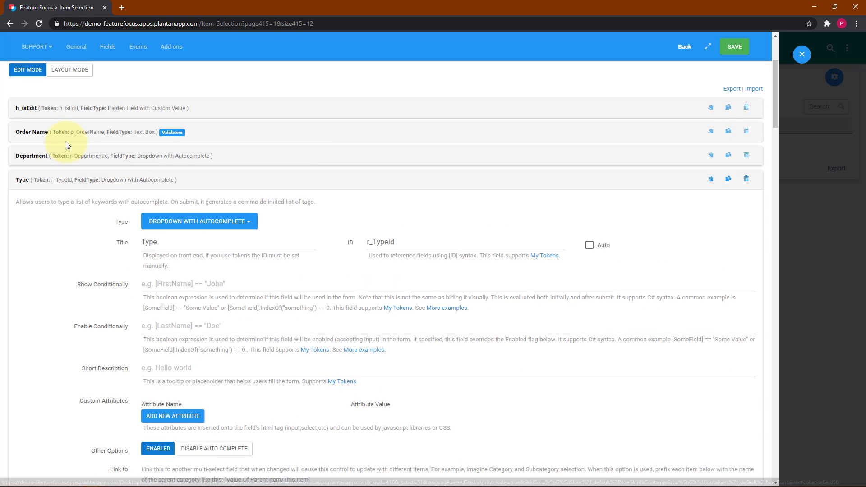
pyautogui.click(710, 179)
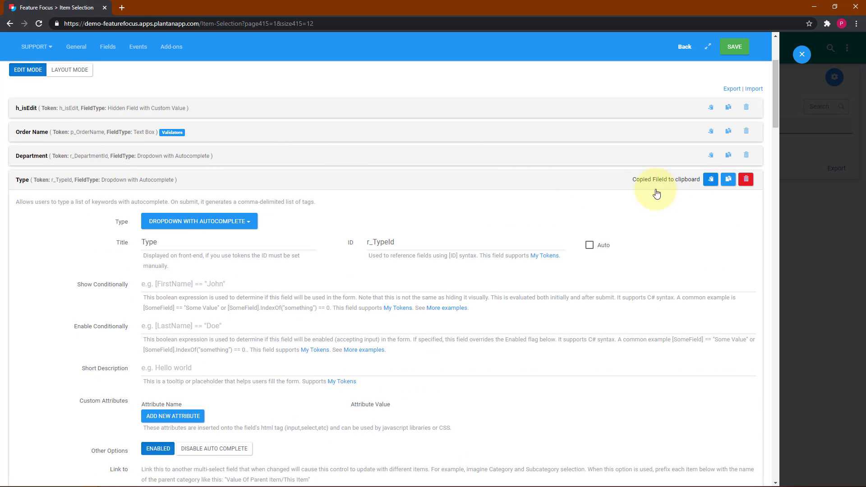
pyautogui.scroll(-15, 599, 199)
pyautogui.scroll(4, 597, 201)
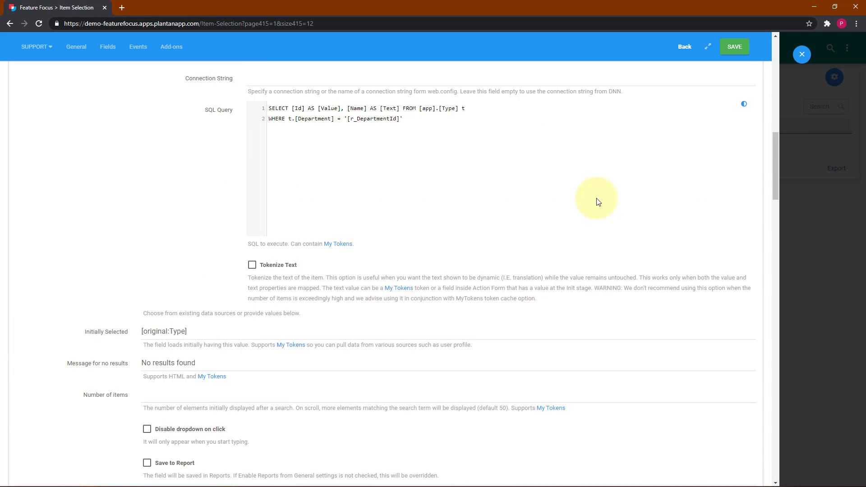
pyautogui.scroll(-15, 598, 201)
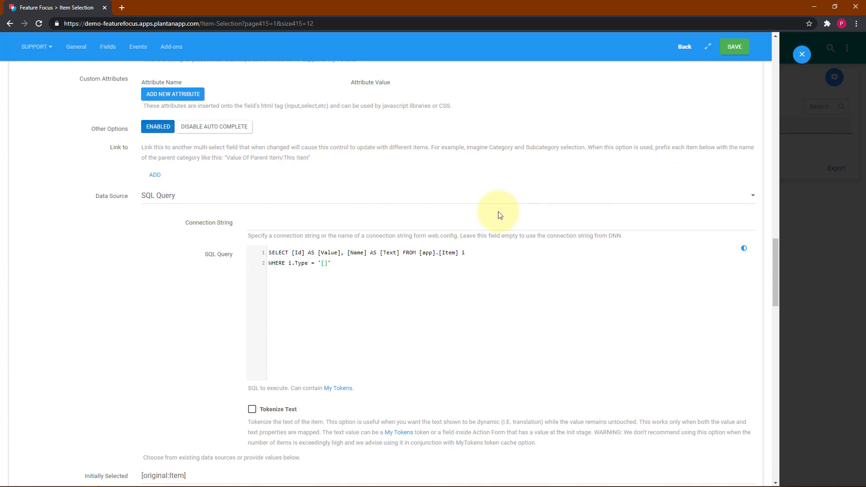
pyautogui.write('r_TypeId')
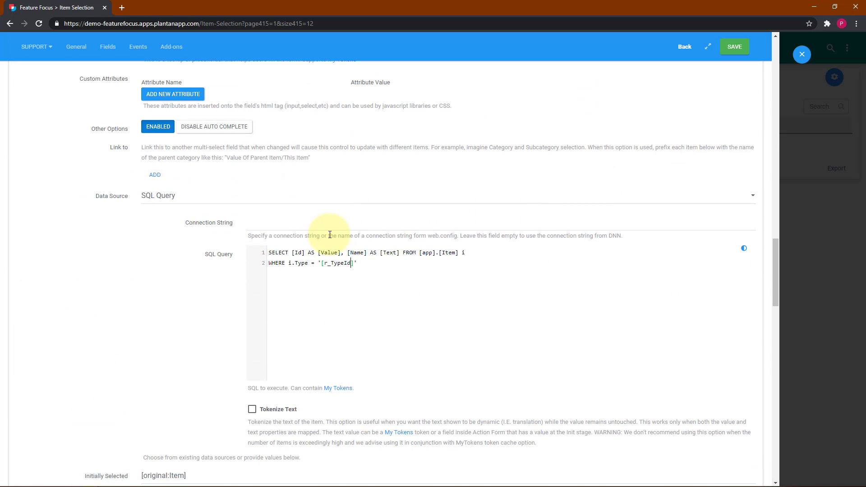
# Link the Item field to r_TypeId, save the form, and close its settings.
pyautogui.click(155, 176)
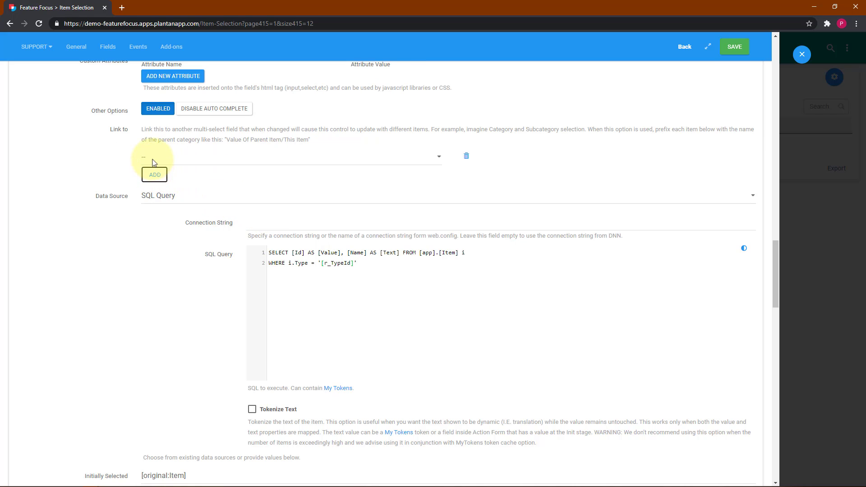
pyautogui.click(153, 157)
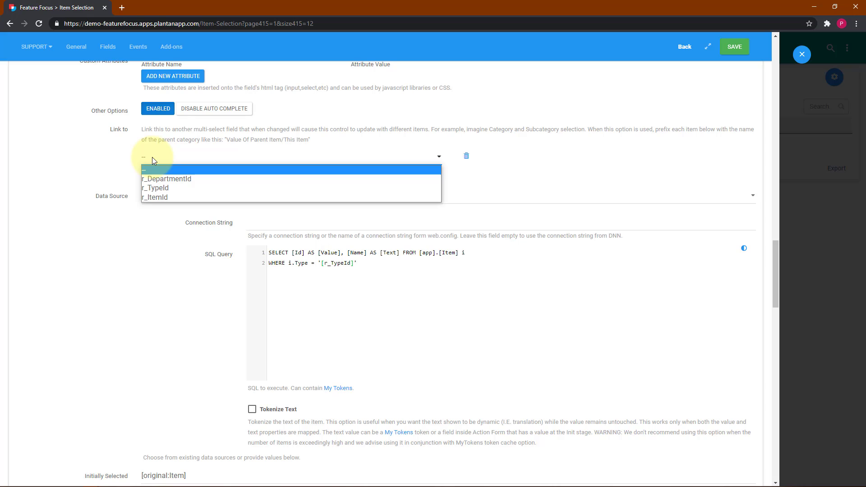
pyautogui.press('Down')
pyautogui.press('Down')
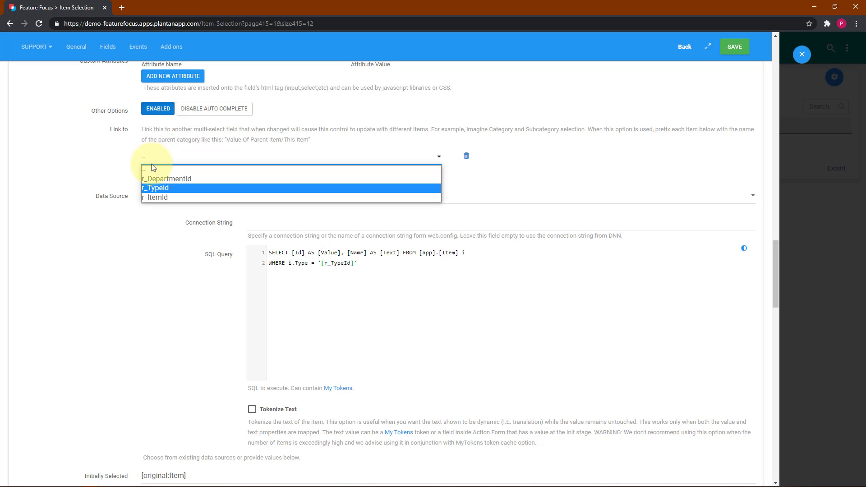
pyautogui.click(149, 187)
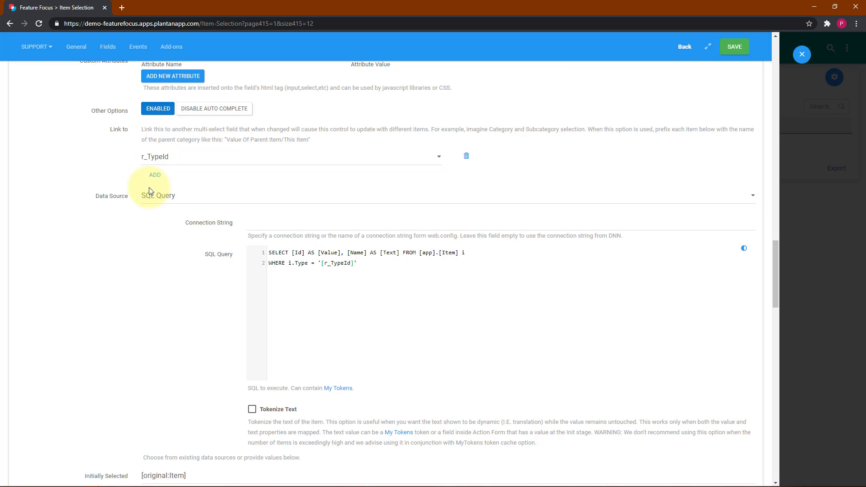
pyautogui.scroll(-4, 107, 212)
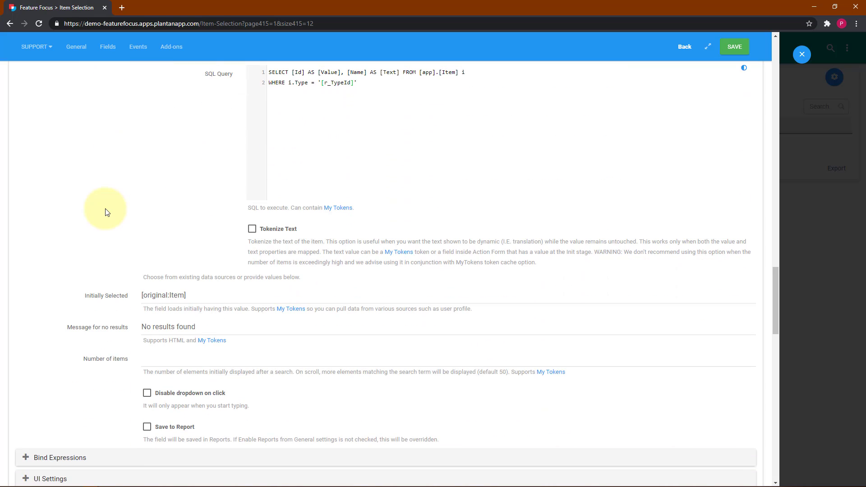
pyautogui.click(734, 48)
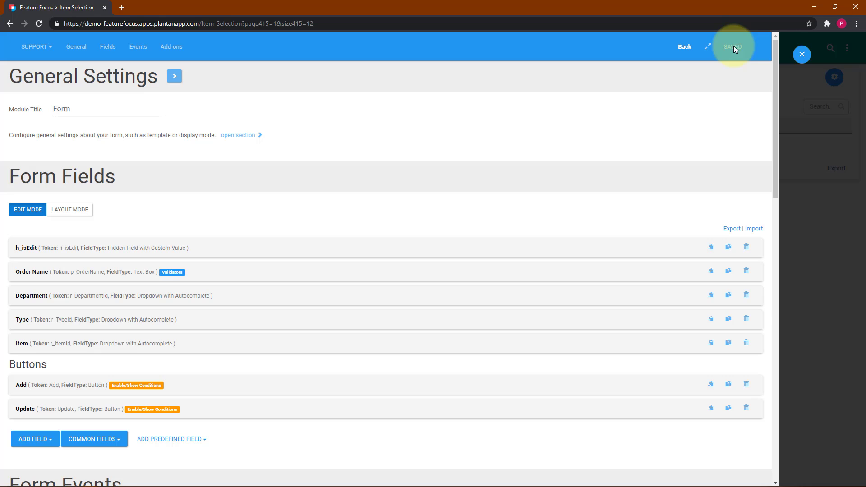
pyautogui.click(801, 55)
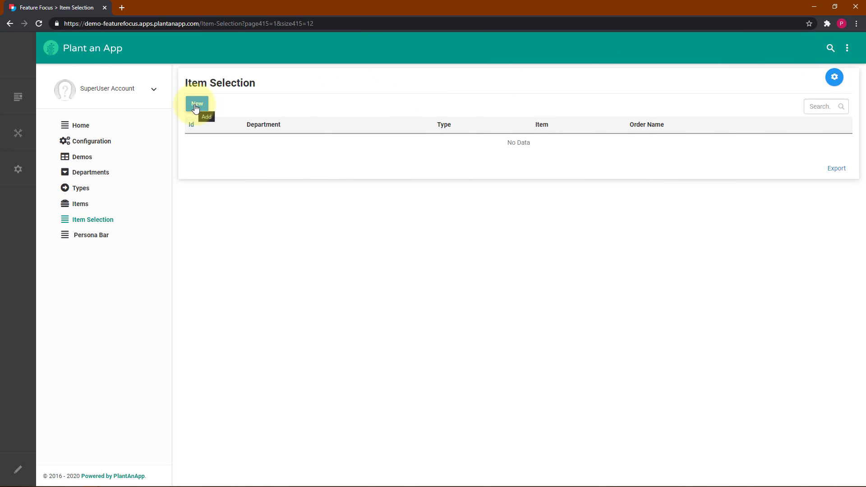
# Add an item selection with order name Desert, department Bakery, type Cakes and item Chocolate.
pyautogui.click(196, 105)
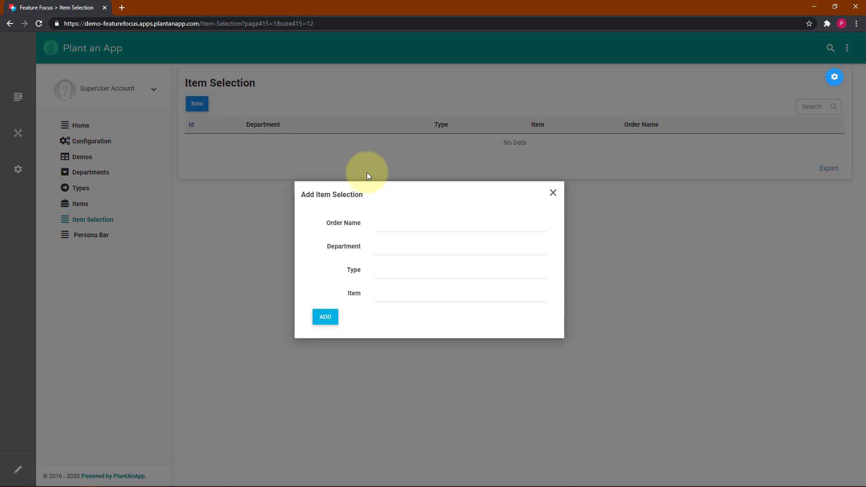
pyautogui.click(383, 227)
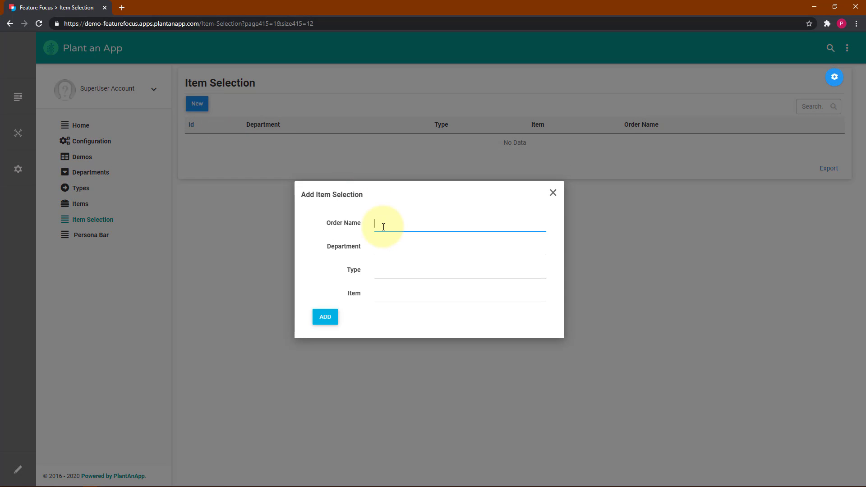
pyautogui.write('Desert')
pyautogui.click(381, 249)
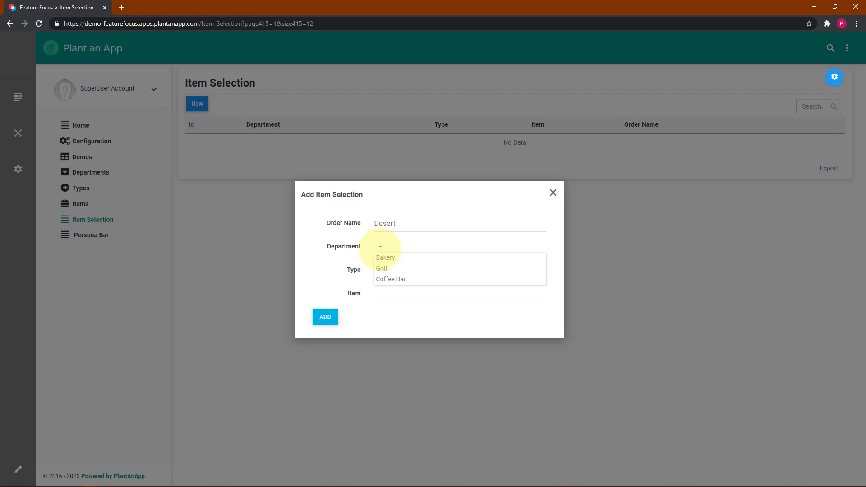
pyautogui.click(381, 259)
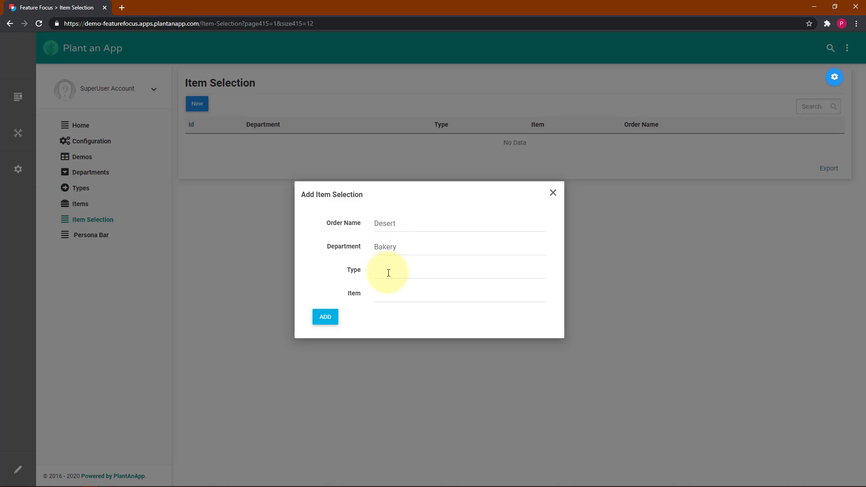
pyautogui.click(388, 273)
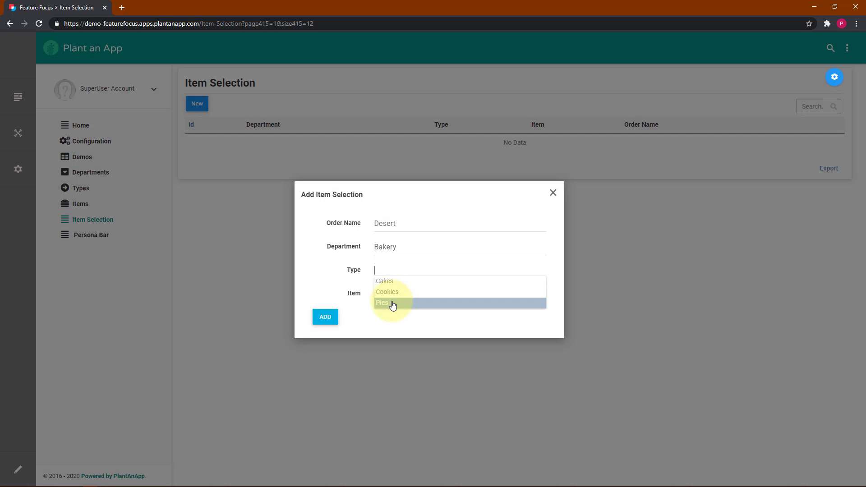
pyautogui.click(389, 285)
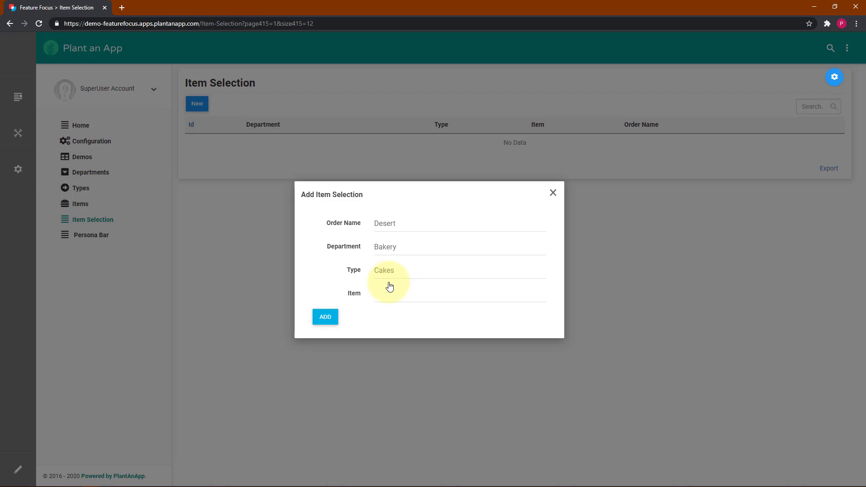
pyautogui.click(386, 294)
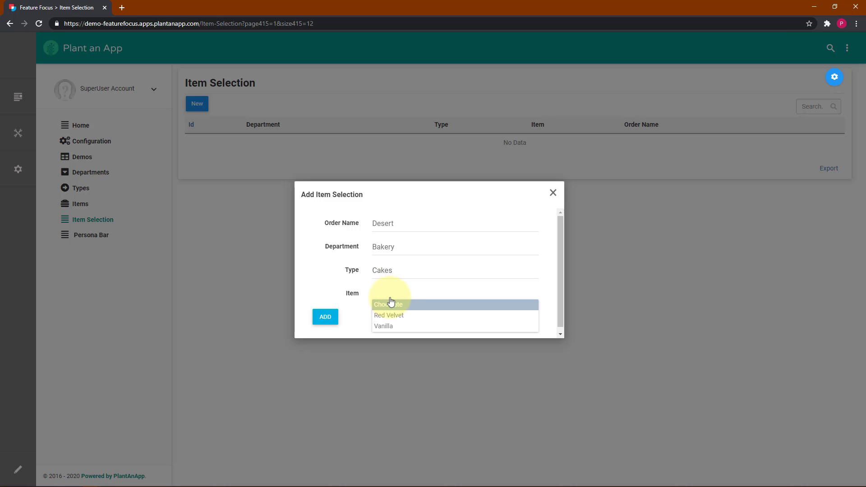
pyautogui.click(388, 303)
pyautogui.click(325, 317)
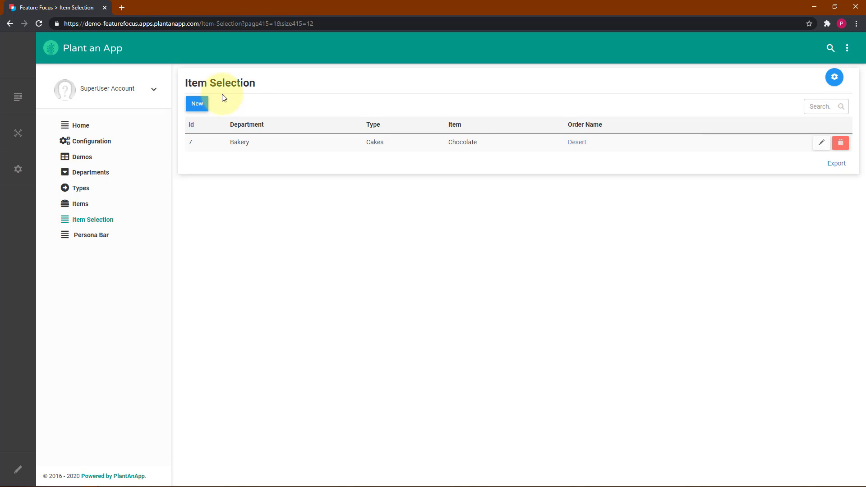
# Add another item selection with order name Breakfast, department Grill, type Breakfast and item Eggs.
pyautogui.click(197, 104)
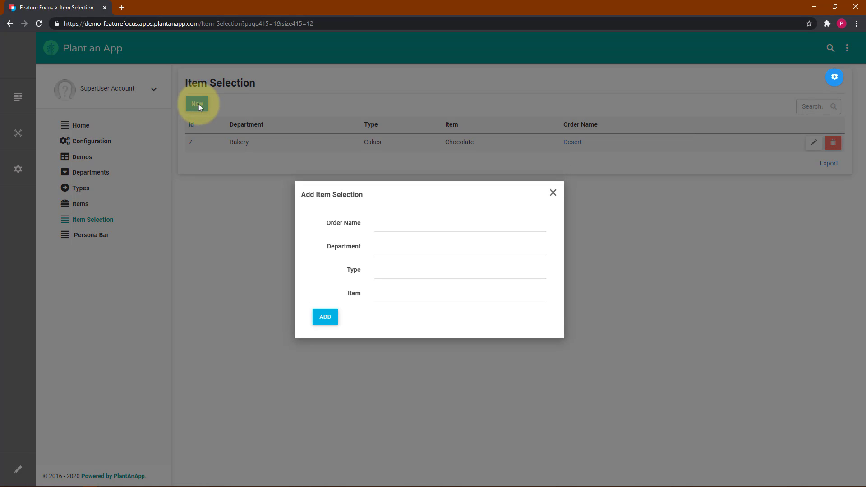
pyautogui.click(410, 228)
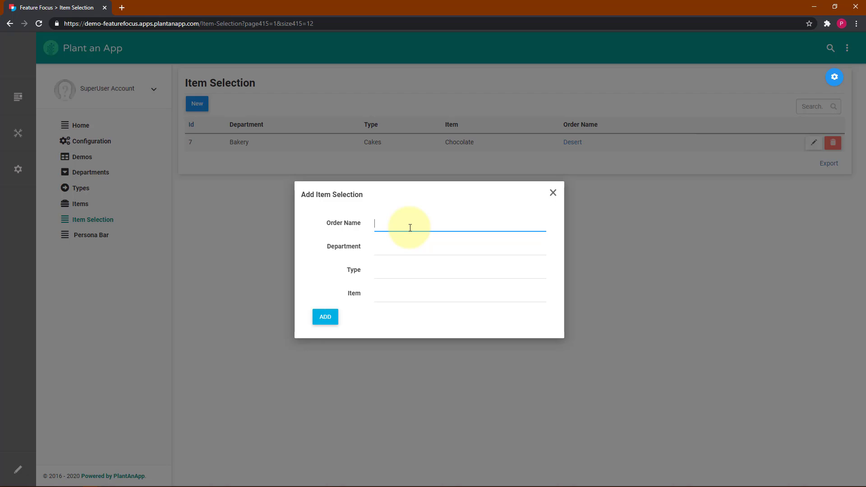
pyautogui.write('Breakfast')
pyautogui.click(381, 247)
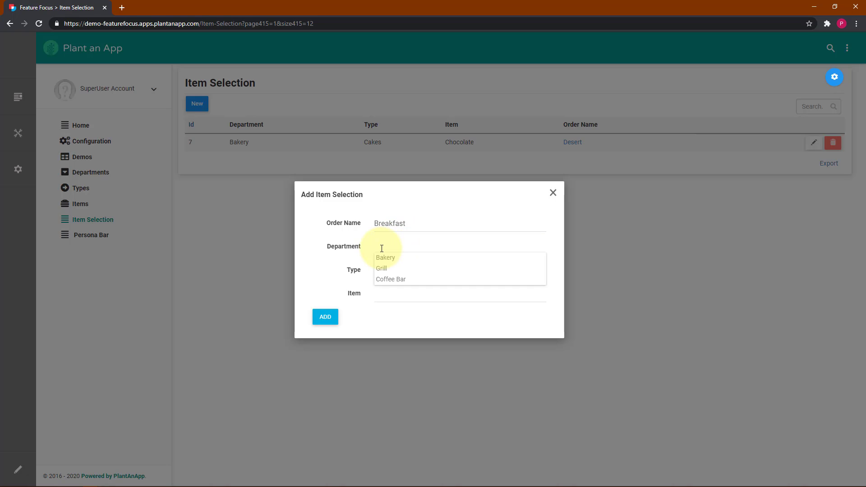
pyautogui.click(381, 269)
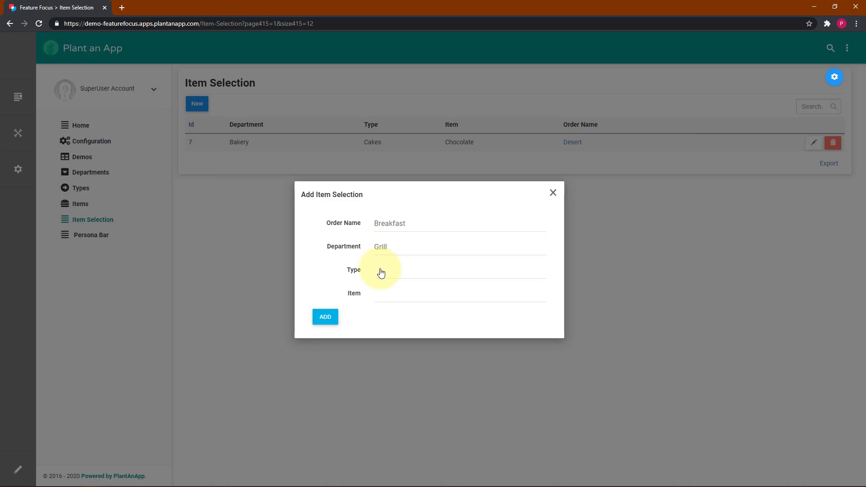
pyautogui.click(381, 269)
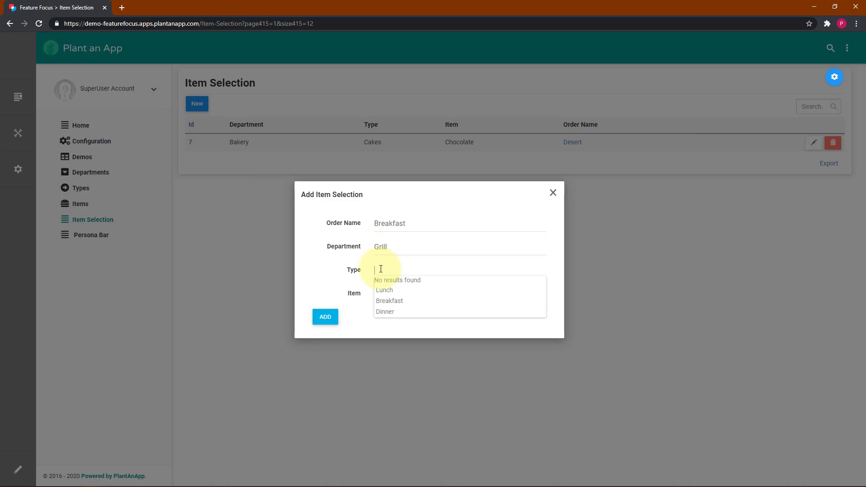
pyautogui.click(384, 299)
pyautogui.click(385, 295)
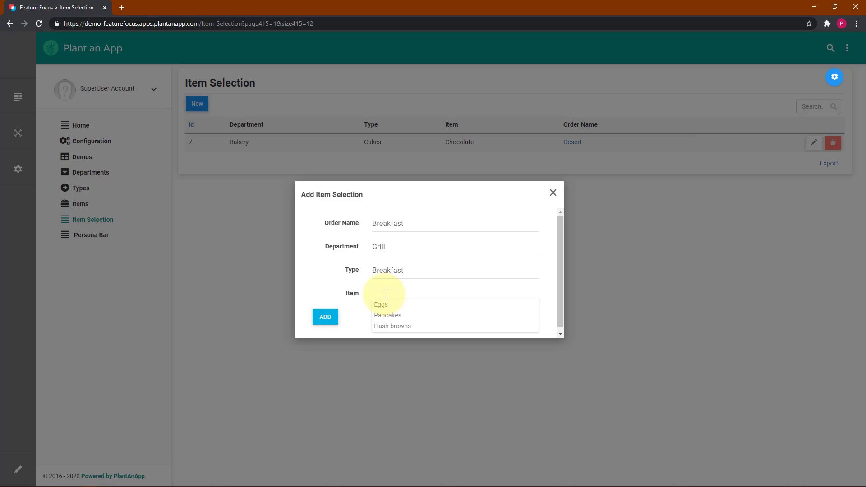
pyautogui.click(379, 306)
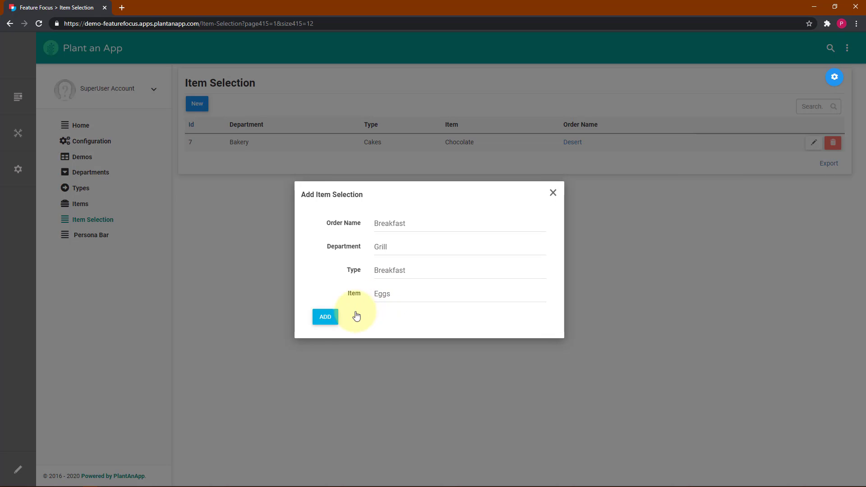
pyautogui.click(324, 318)
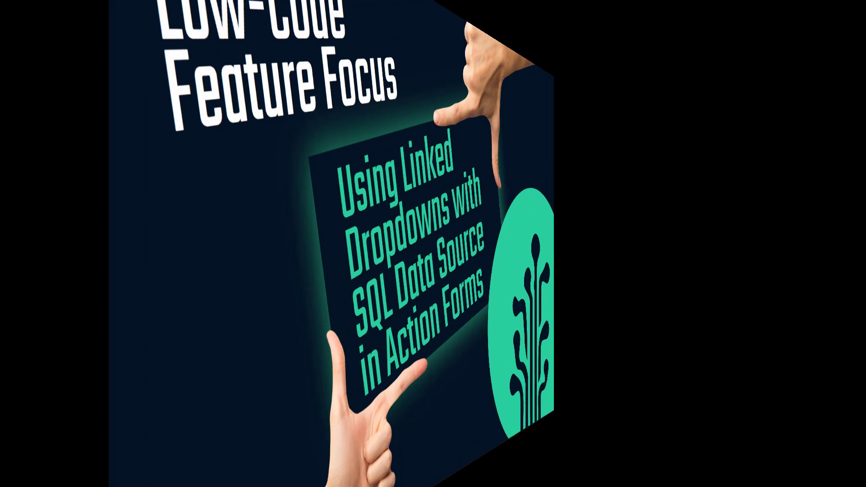